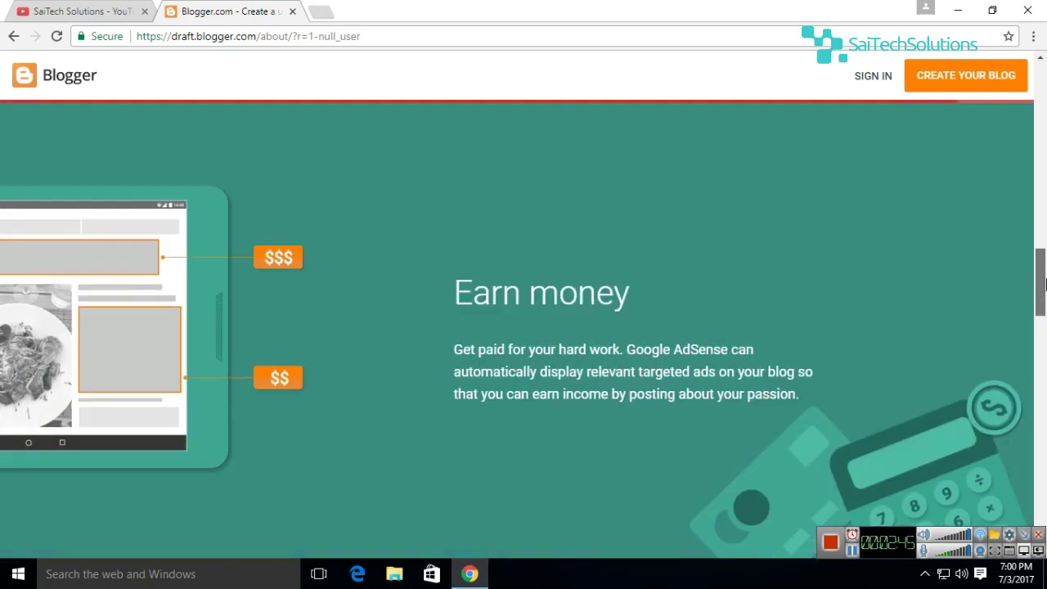
# Sign in to Blogger with the remembered Google account, filling in its saved account password
pyautogui.moveTo(628, 350); pyautogui.dragTo(728, 350)
pyautogui.click(788, 355)
pyautogui.moveTo(1045, 284); pyautogui.dragTo(1044, 401)
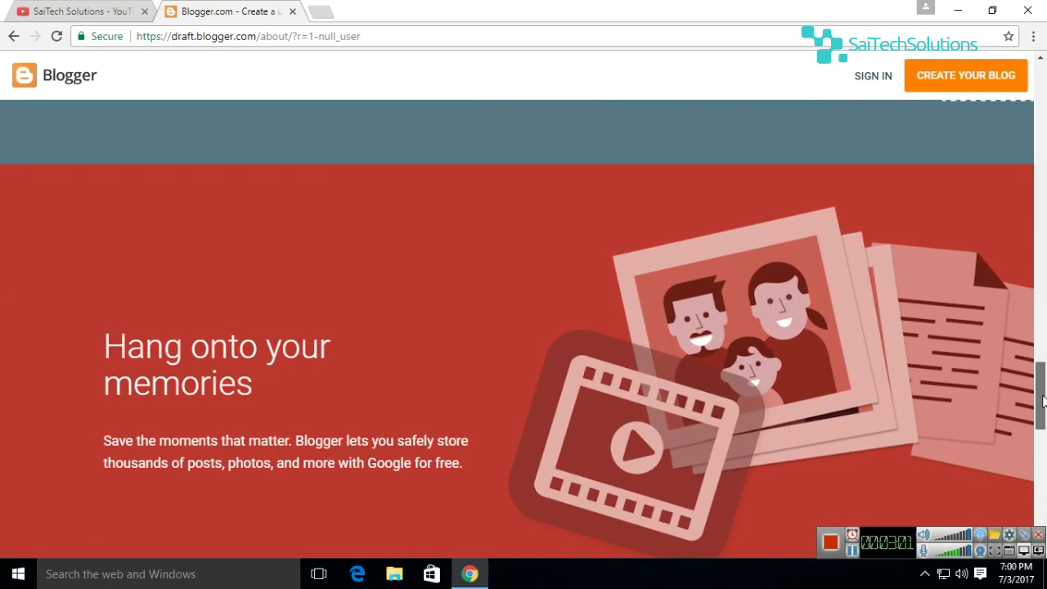
pyautogui.moveTo(1042, 401); pyautogui.dragTo(1043, 66)
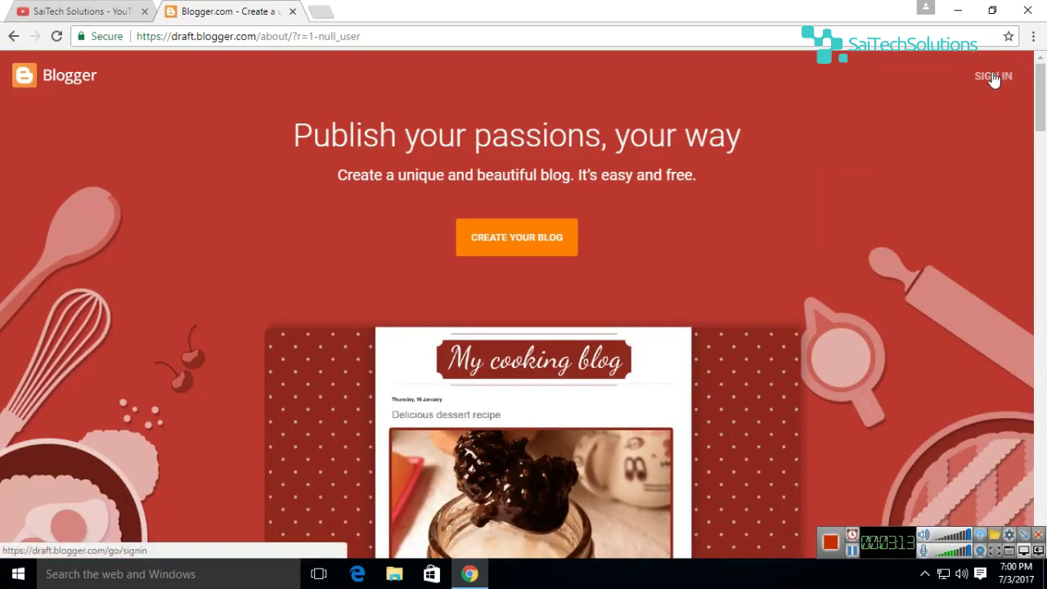
pyautogui.click(994, 76)
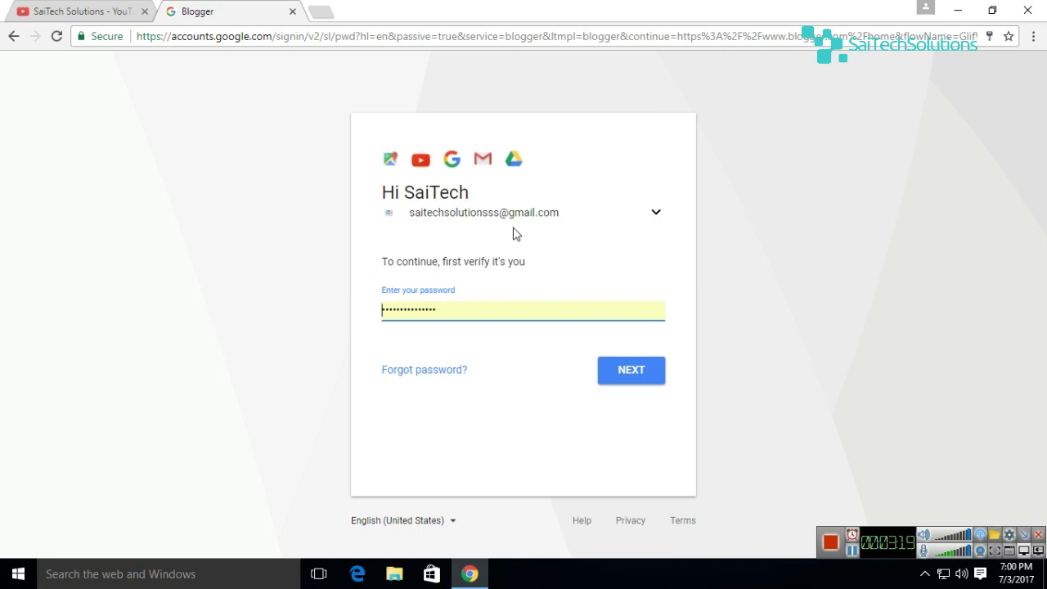
pyautogui.click(851, 552)
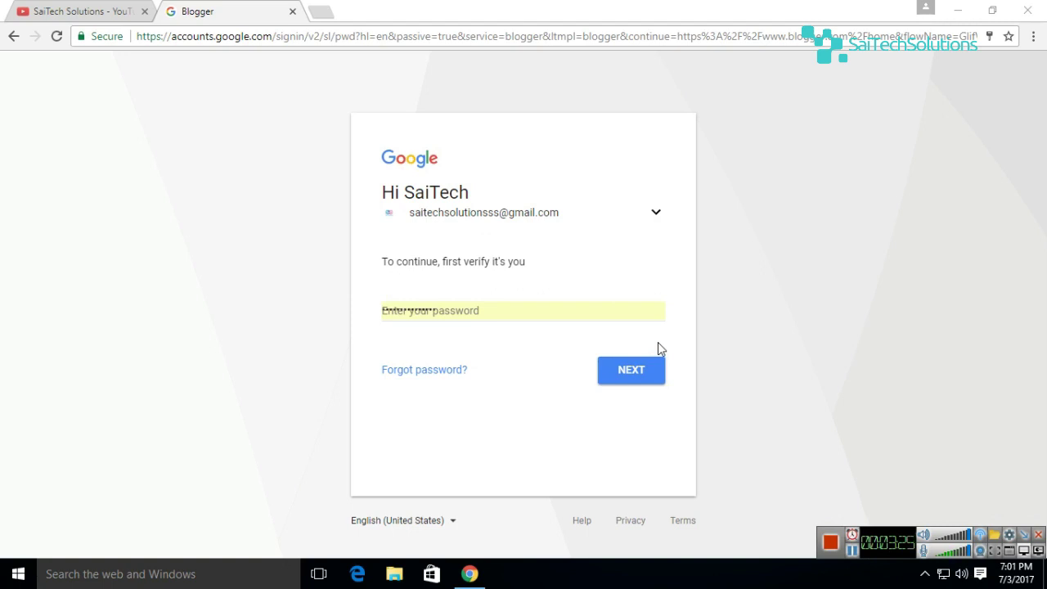
pyautogui.click(500, 307)
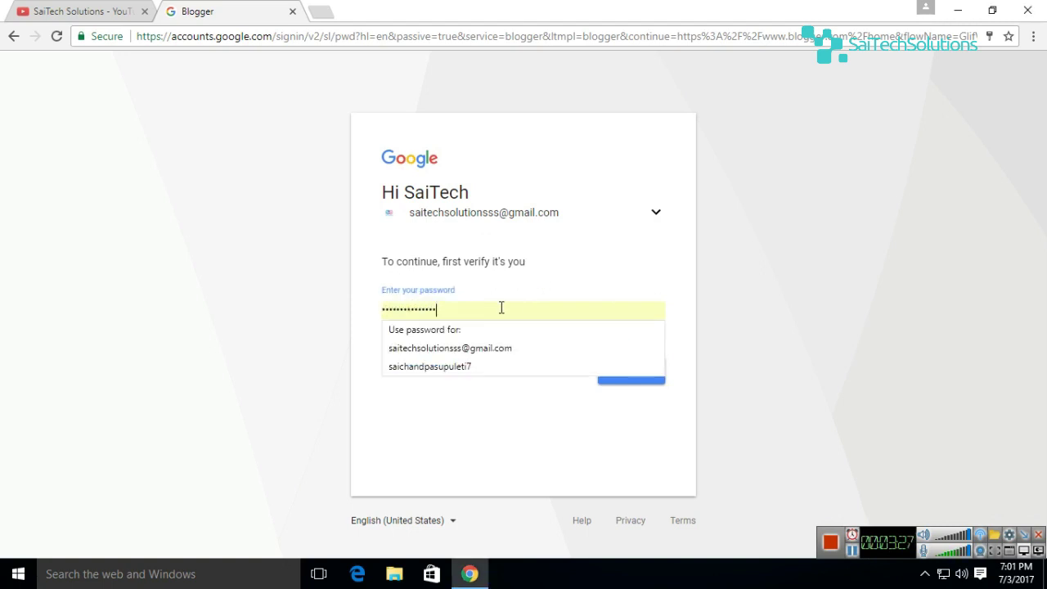
pyautogui.click(507, 349)
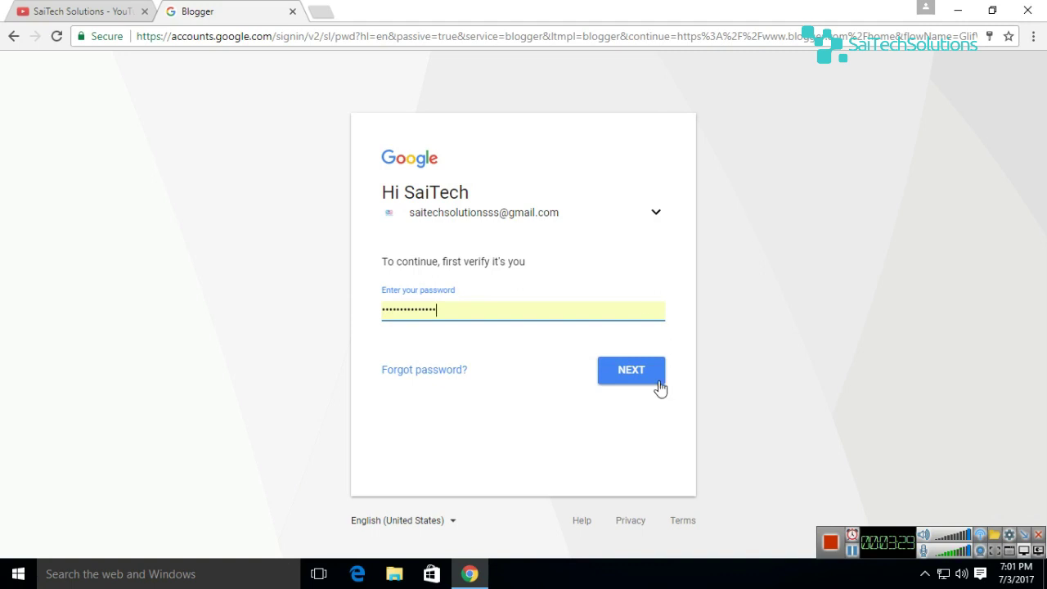
pyautogui.click(632, 371)
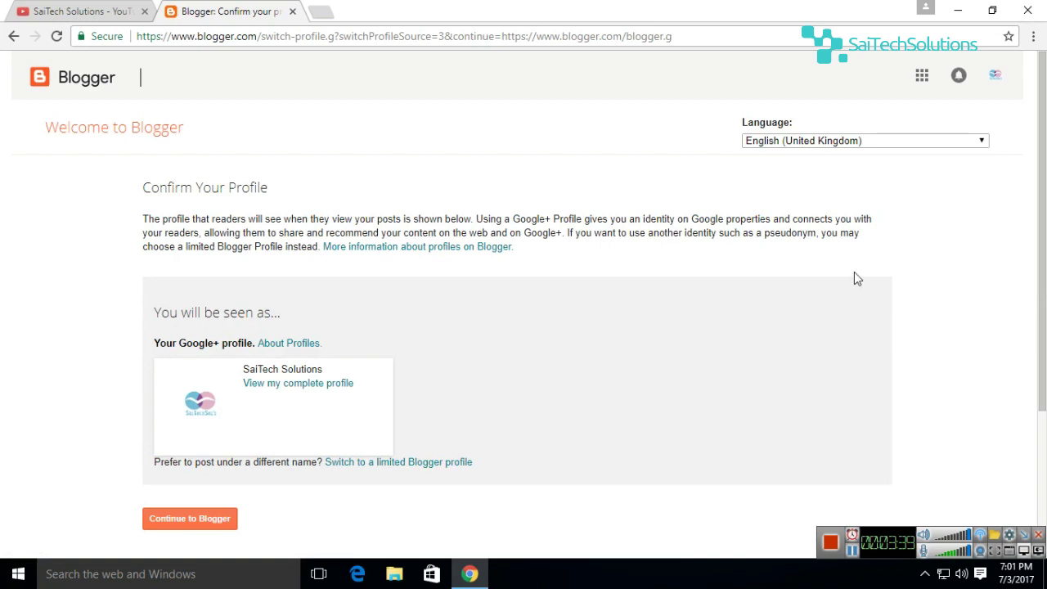
# Confirm the Google+ profile as the author identity and continue to Blogger
pyautogui.scroll(-1, 1031, 237)
pyautogui.click(208, 431)
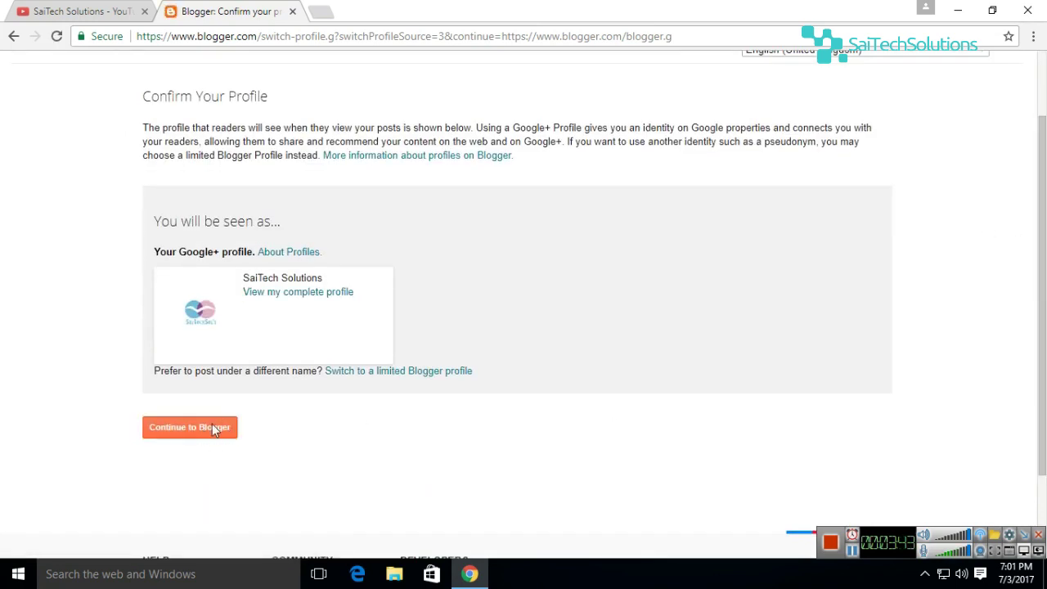
pyautogui.click(209, 431)
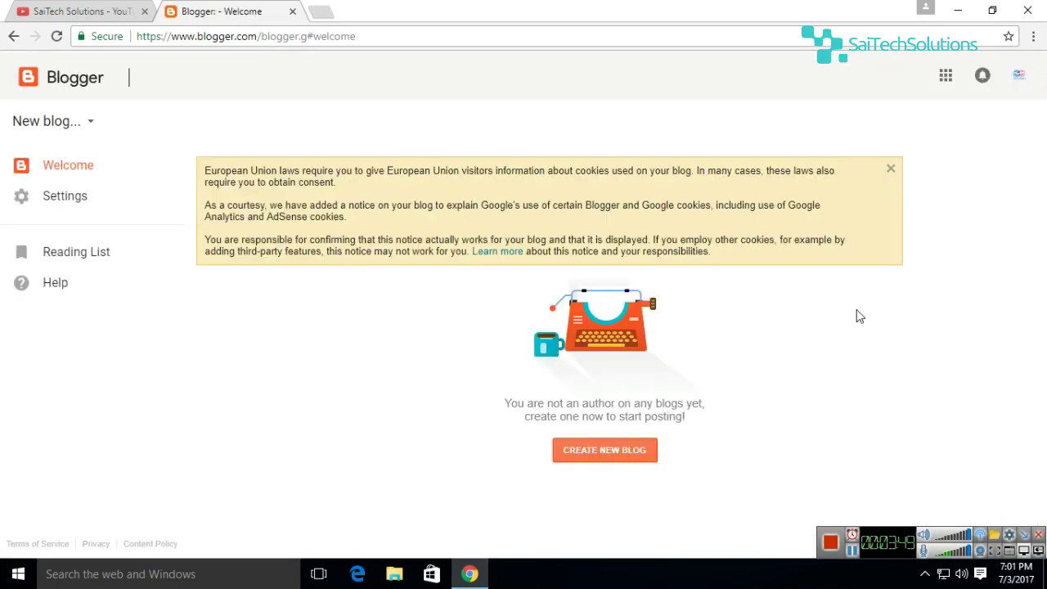
# Start a new blog titled "Technology Latest News" and enter technologylatestnews.blogspot.com as its address
pyautogui.click(617, 456)
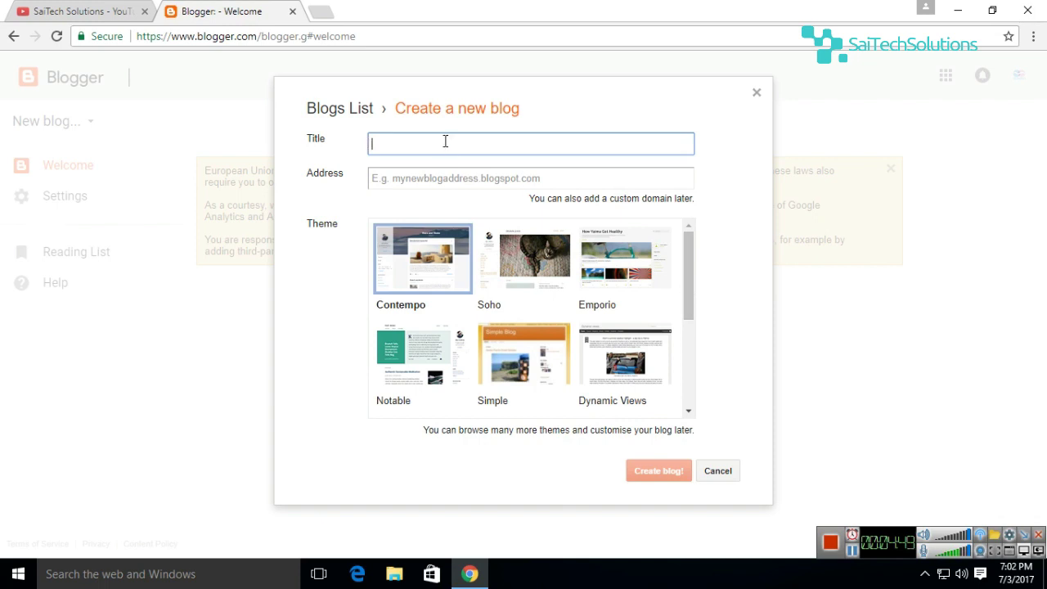
pyautogui.write('Technology Latest News')
pyautogui.click(491, 181)
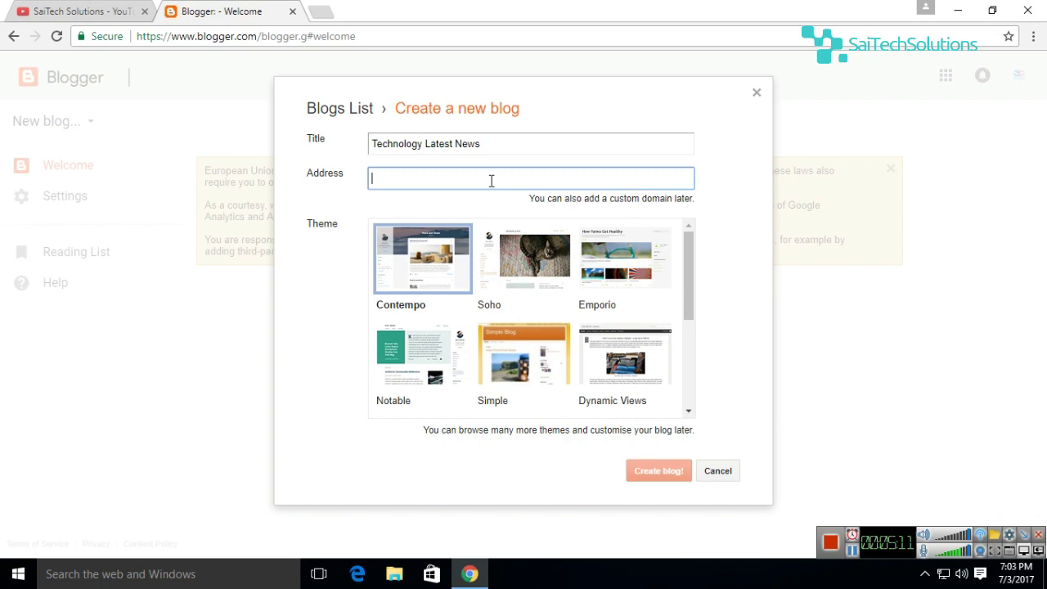
pyautogui.write('tec')
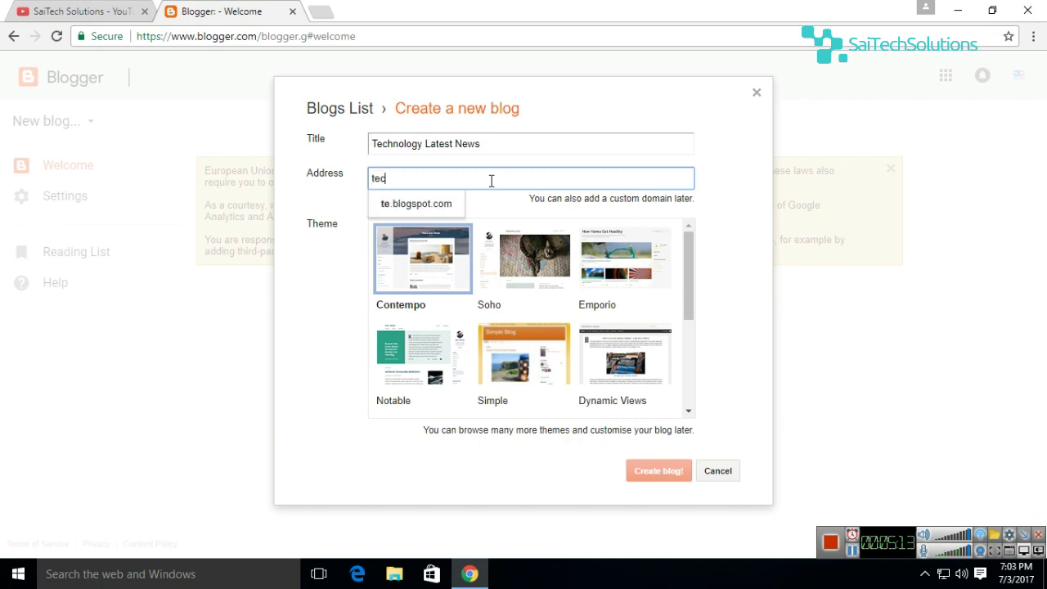
pyautogui.write('hnology')
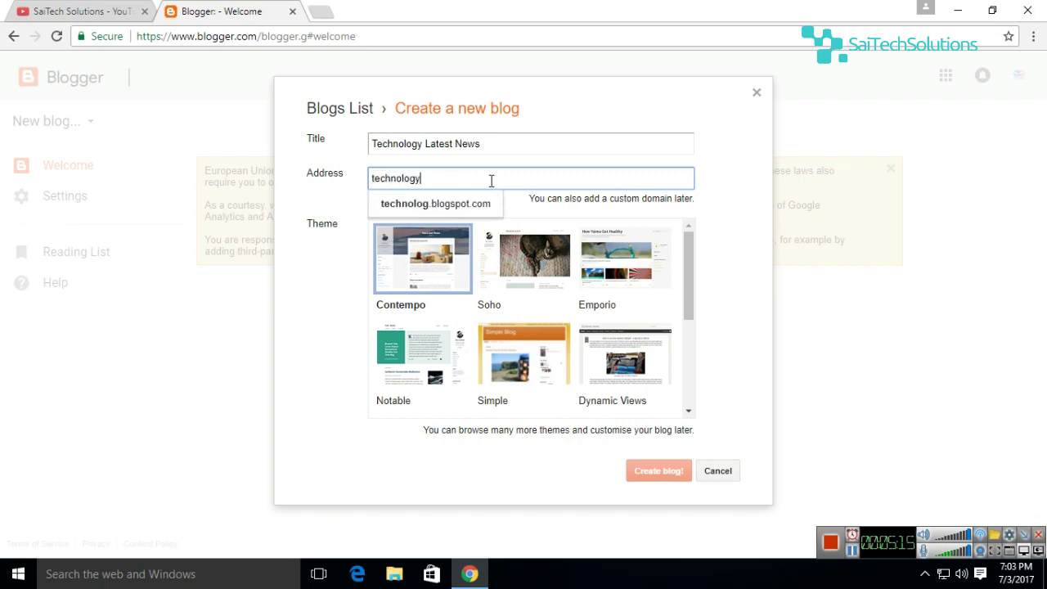
pyautogui.write('latest')
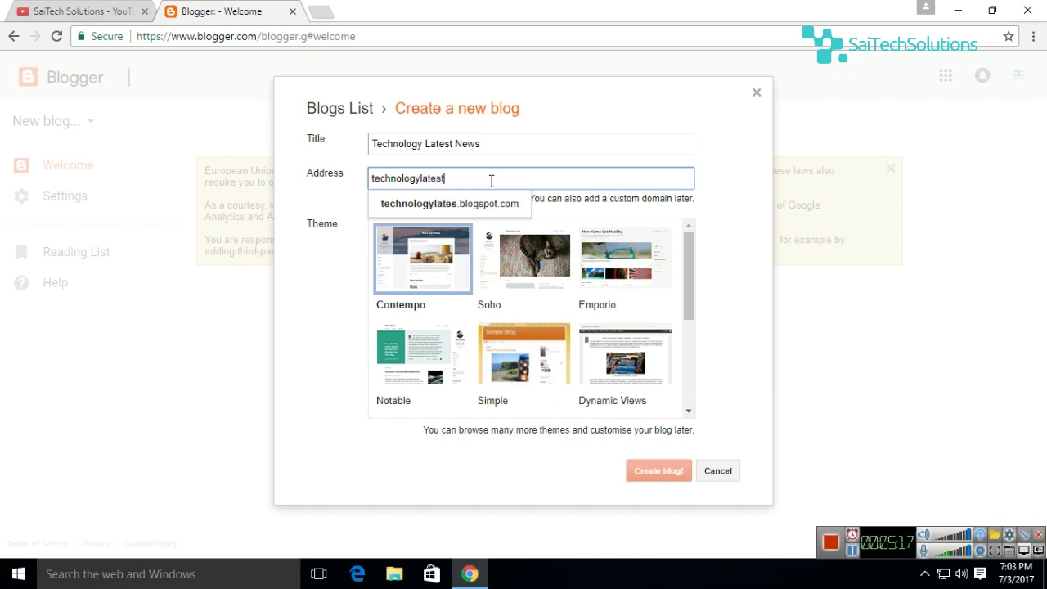
pyautogui.write('news')
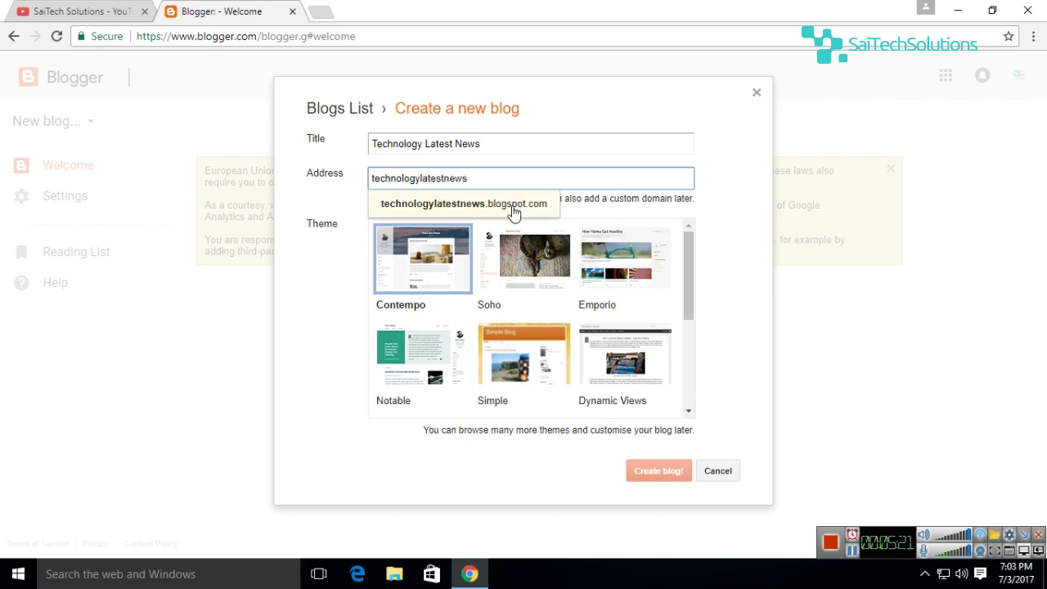
pyautogui.click(515, 211)
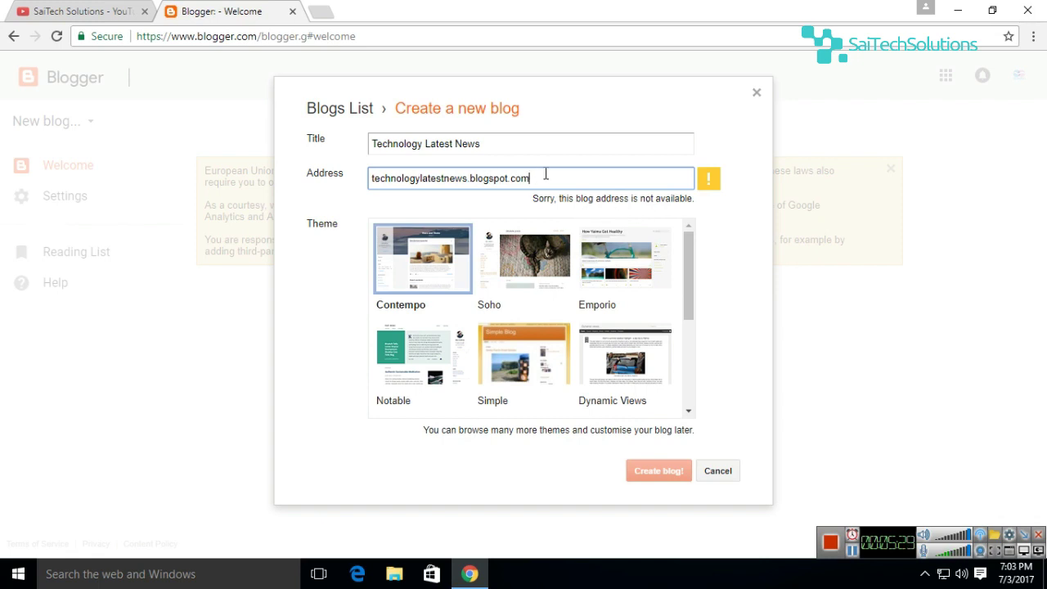
# Change the new blog's address to technologylatestnews2017.blogspot.com
pyautogui.moveTo(528, 176); pyautogui.dragTo(468, 172)
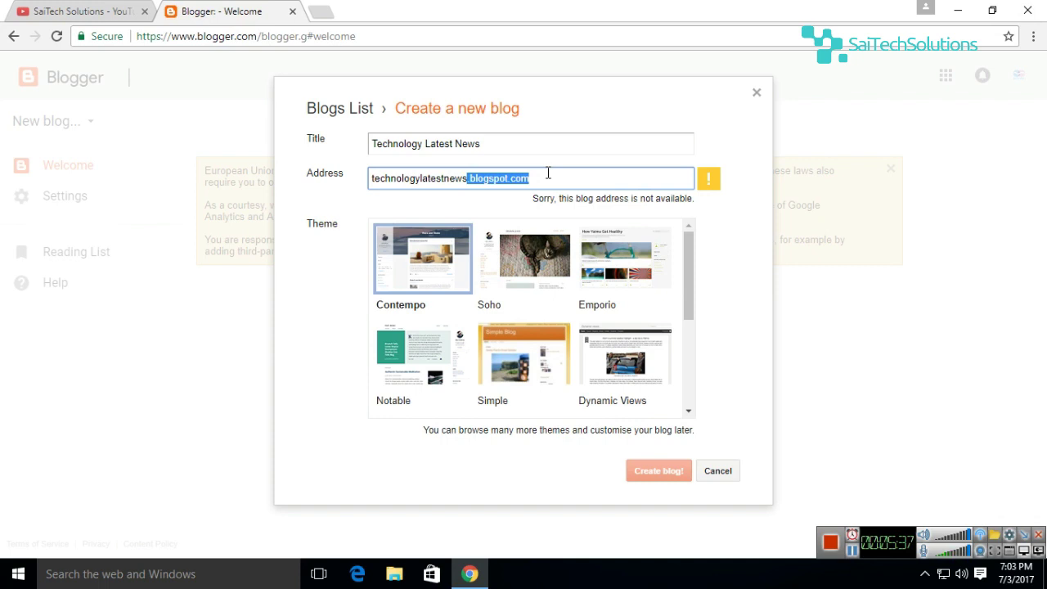
pyautogui.write('291')
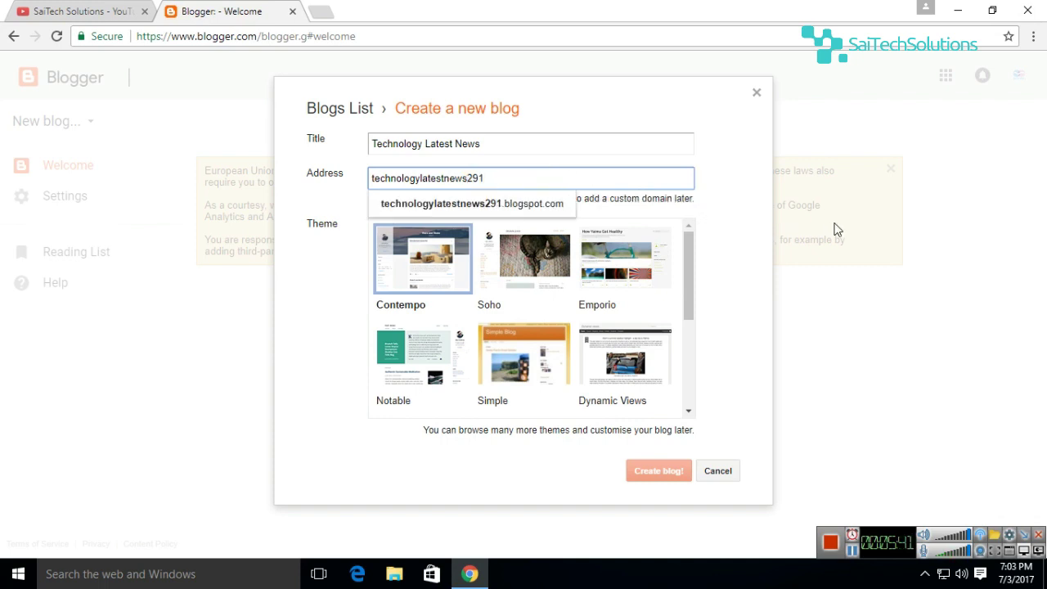
pyautogui.press('BackSpace')
pyautogui.press('BackSpace')
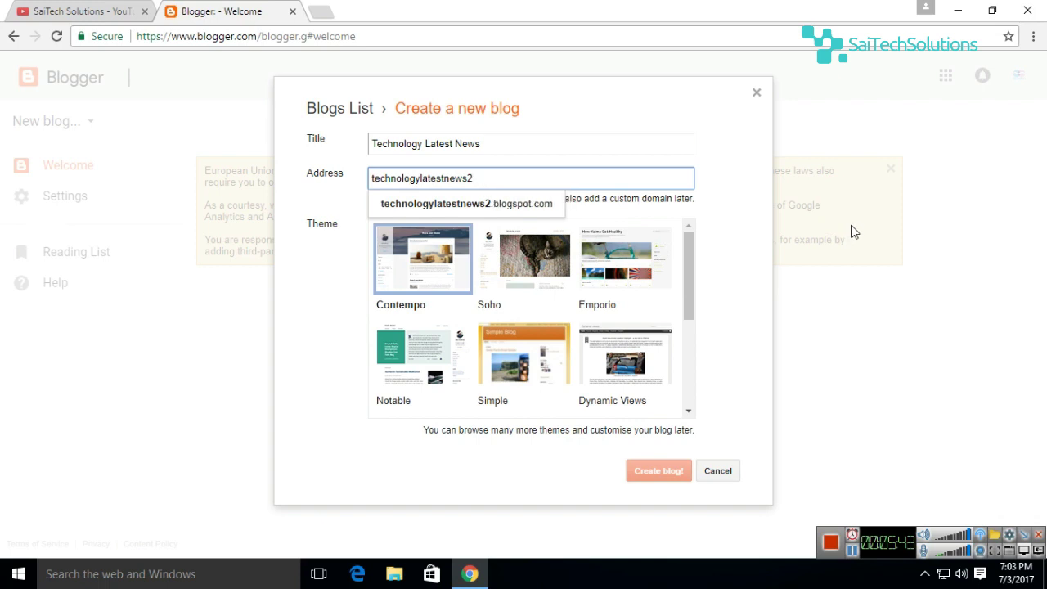
pyautogui.write('01')
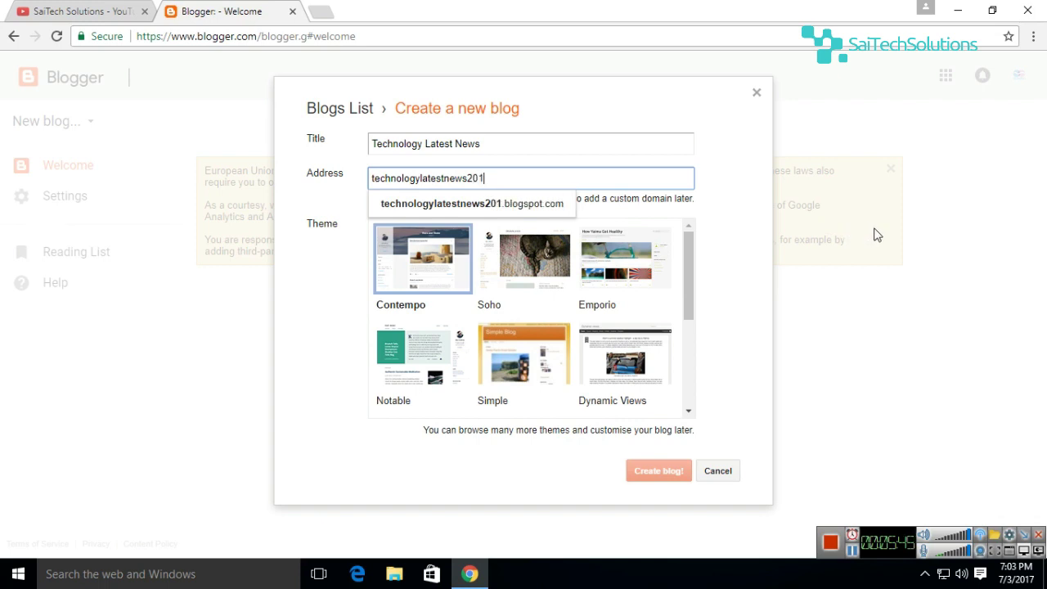
pyautogui.write('7')
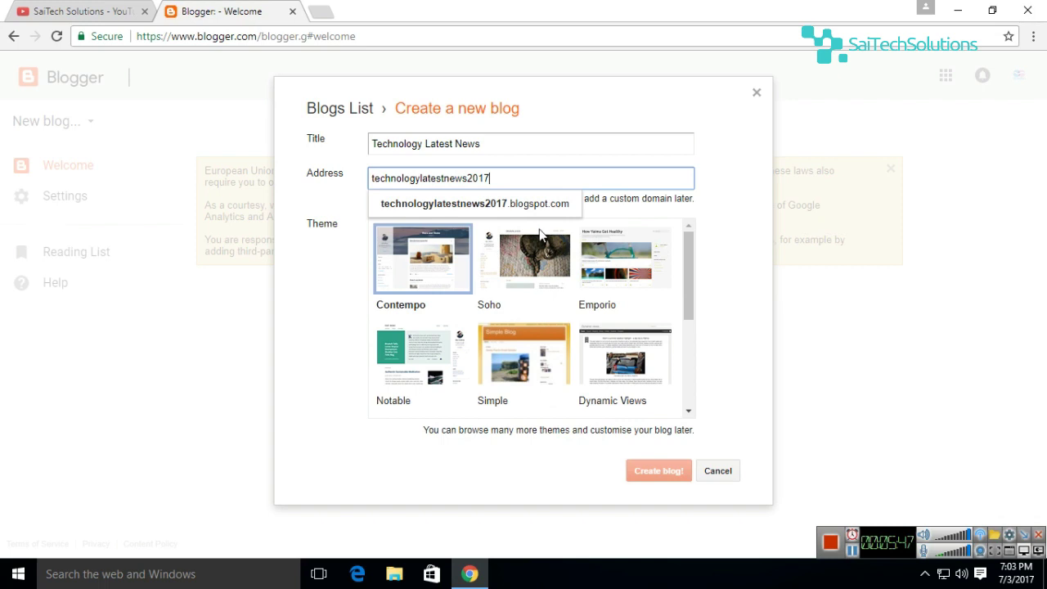
pyautogui.click(530, 207)
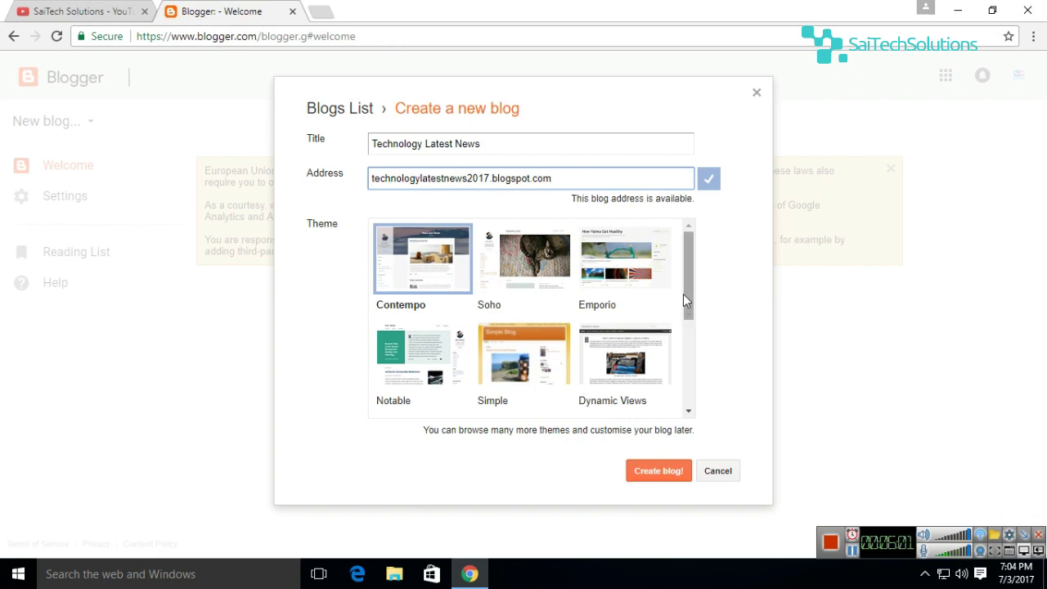
# Choose the Simple theme for the new blog and create the blog
pyautogui.moveTo(690, 284); pyautogui.dragTo(676, 266)
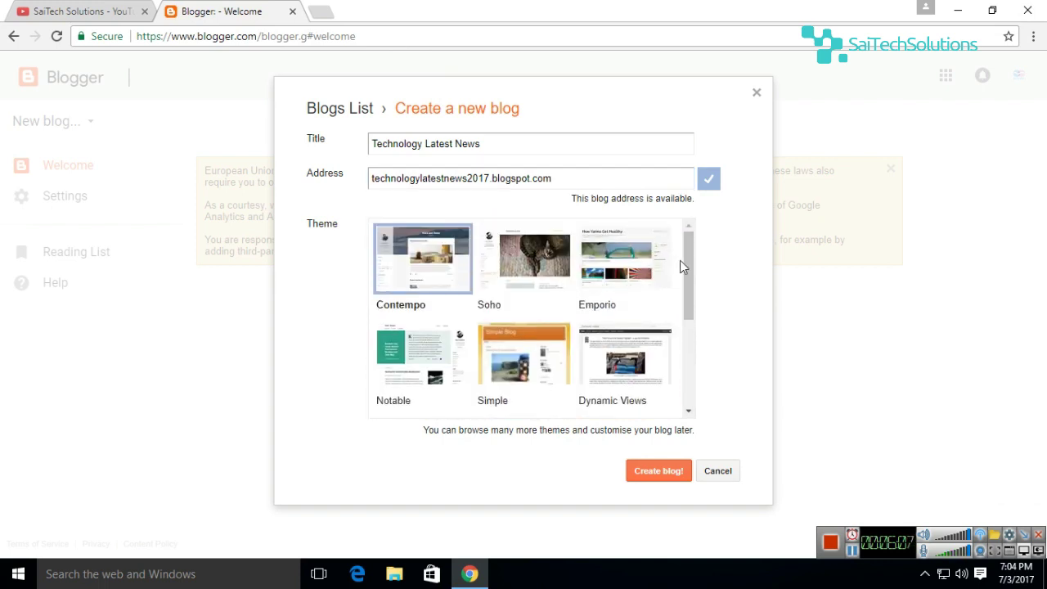
pyautogui.moveTo(693, 319); pyautogui.dragTo(690, 421)
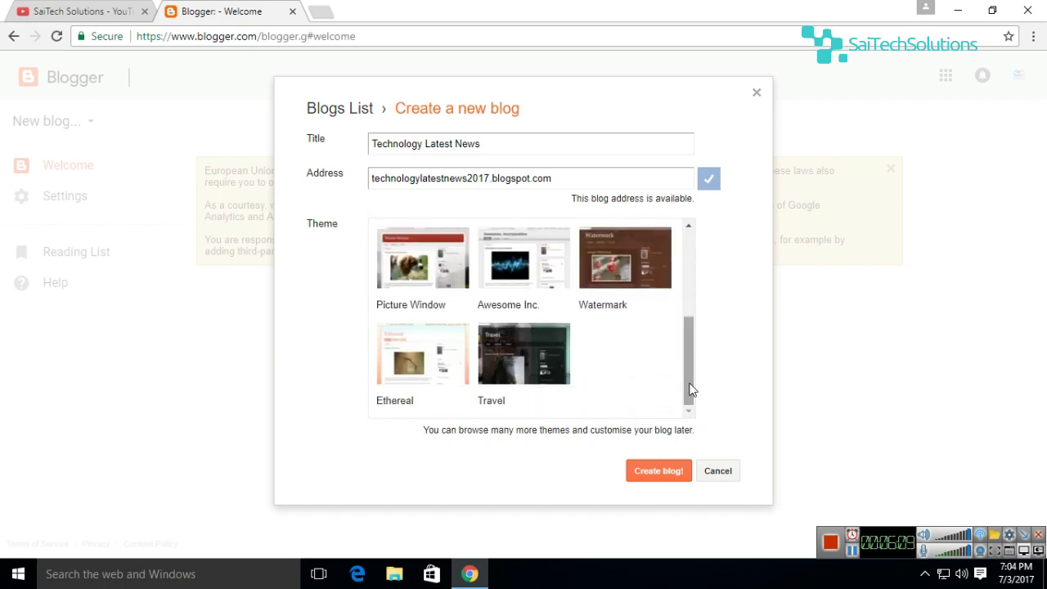
pyautogui.scroll(1, 692, 381)
pyautogui.scroll(2, 693, 311)
pyautogui.scroll(-3, 704, 352)
pyautogui.moveTo(708, 390); pyautogui.dragTo(701, 291)
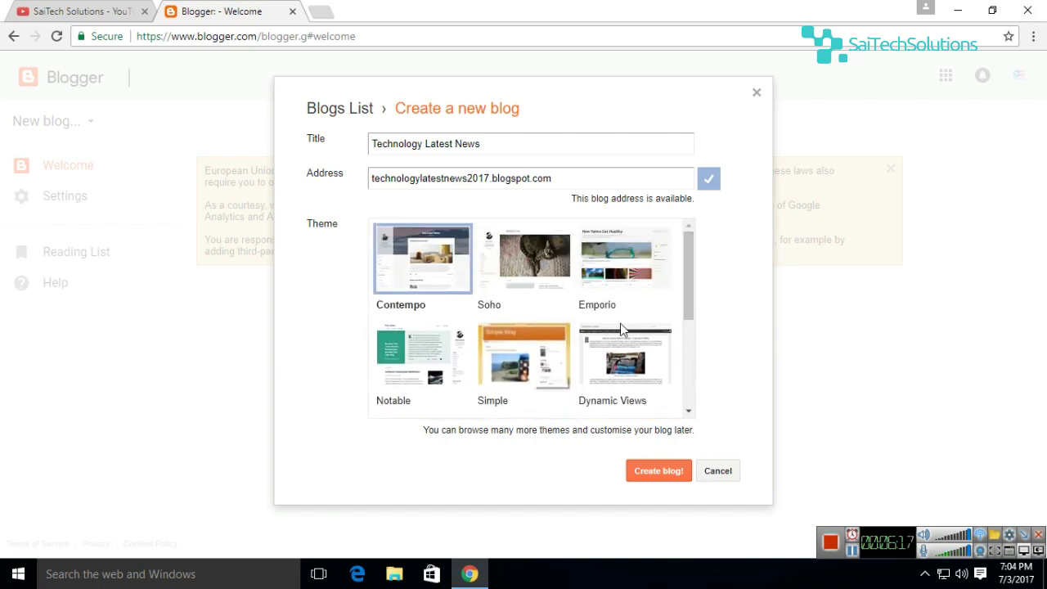
pyautogui.click(538, 358)
pyautogui.click(664, 473)
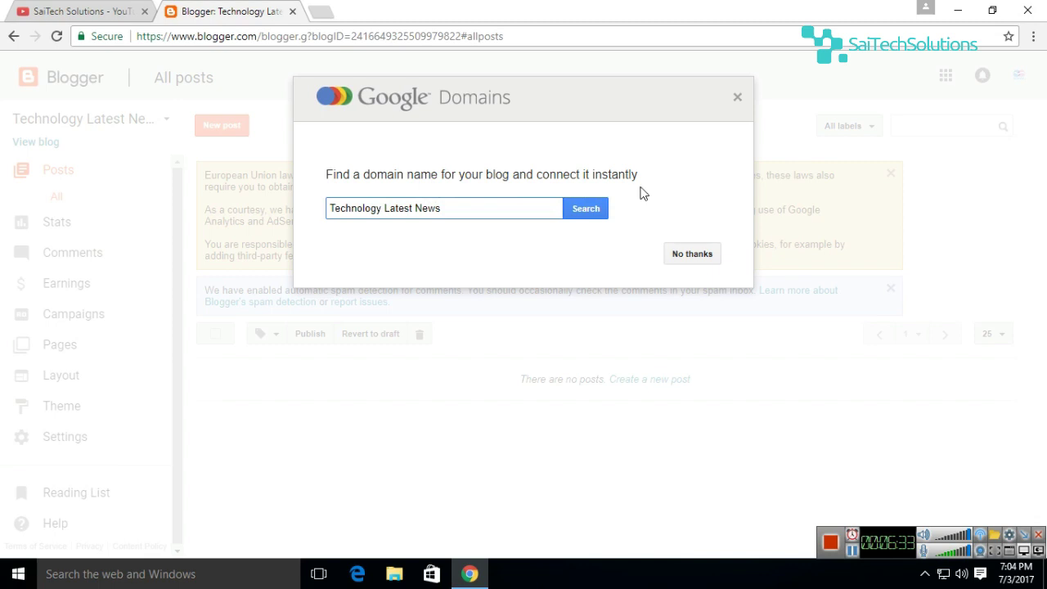
# Decline the Google Domains offer and open a new blog post with its body ready for writing
pyautogui.click(692, 255)
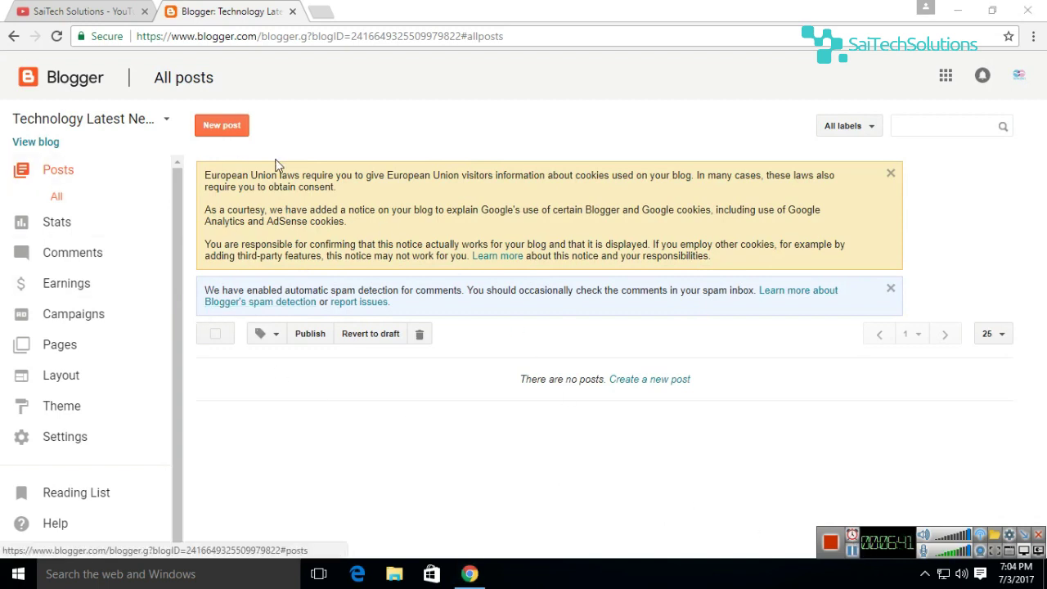
pyautogui.click(230, 133)
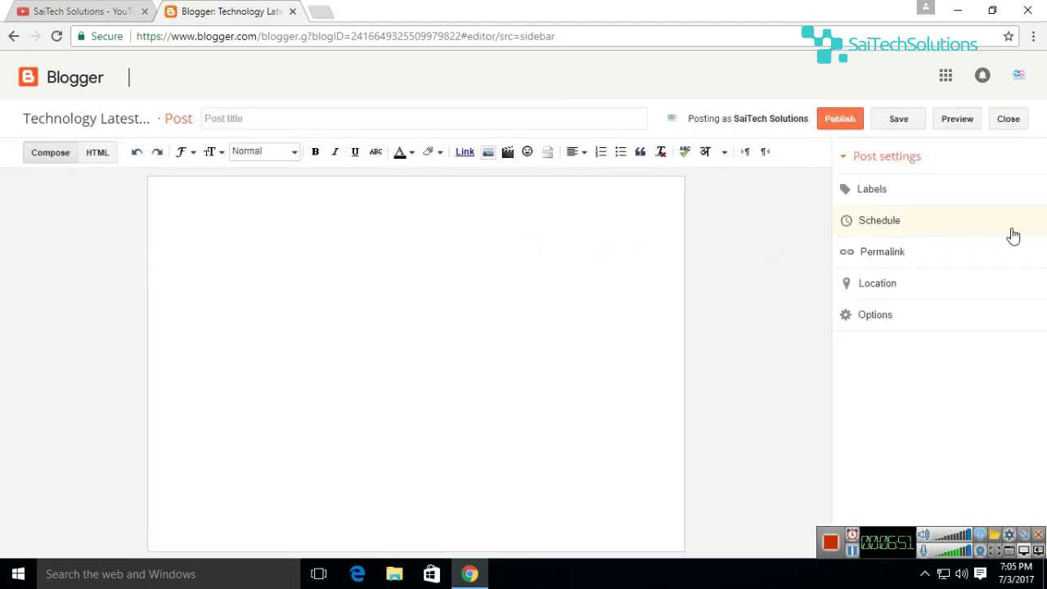
pyautogui.click(341, 251)
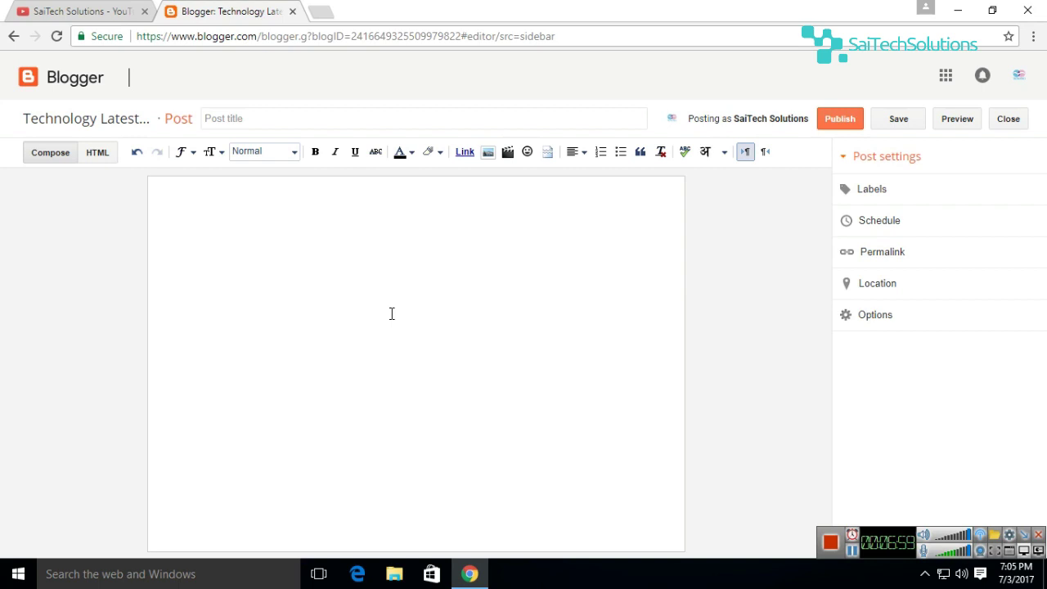
# Search Google for "technology latest news india" in a new browser tab
pyautogui.click(330, 12)
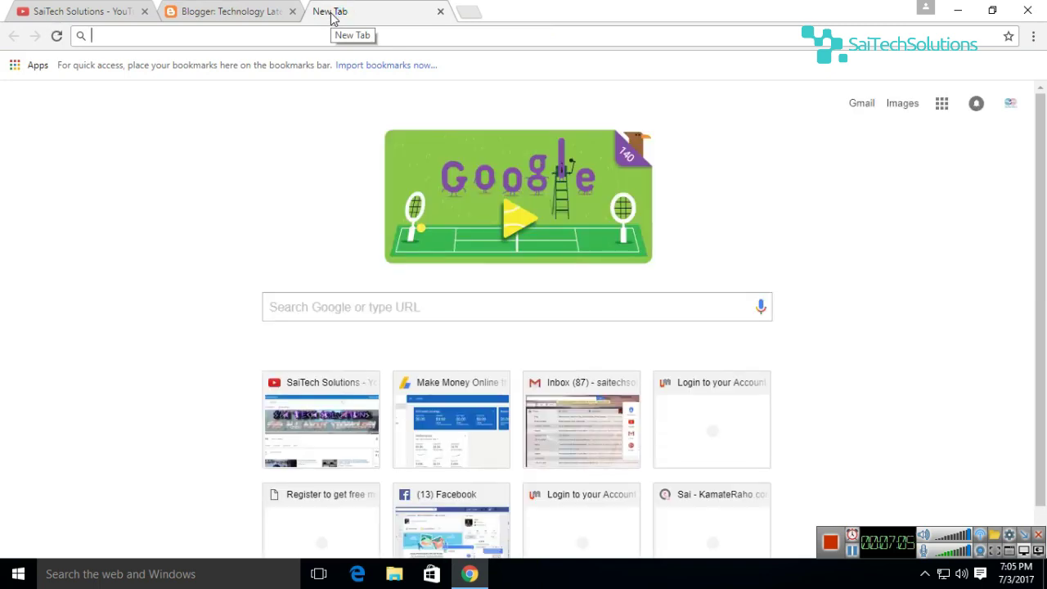
pyautogui.click(434, 306)
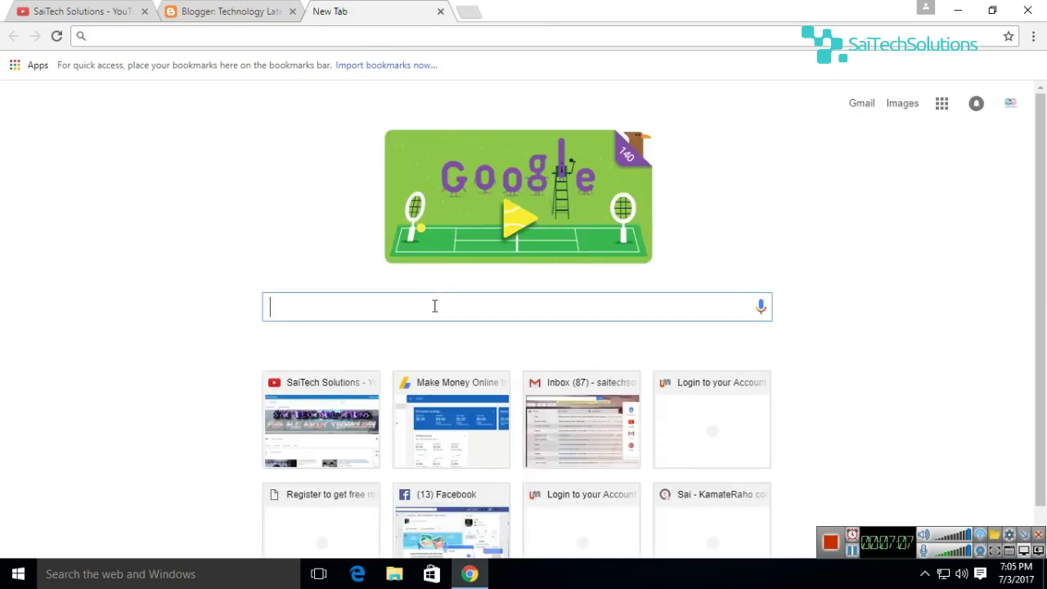
pyautogui.write('te h')
pyautogui.press('BackSpace')
pyautogui.press('BackSpace')
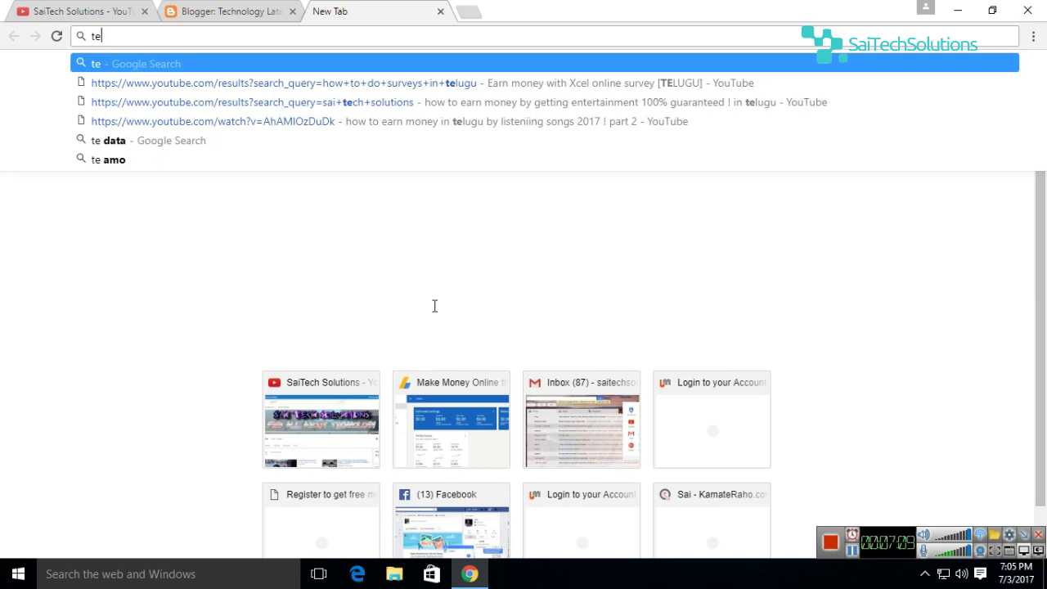
pyautogui.write('chnology l')
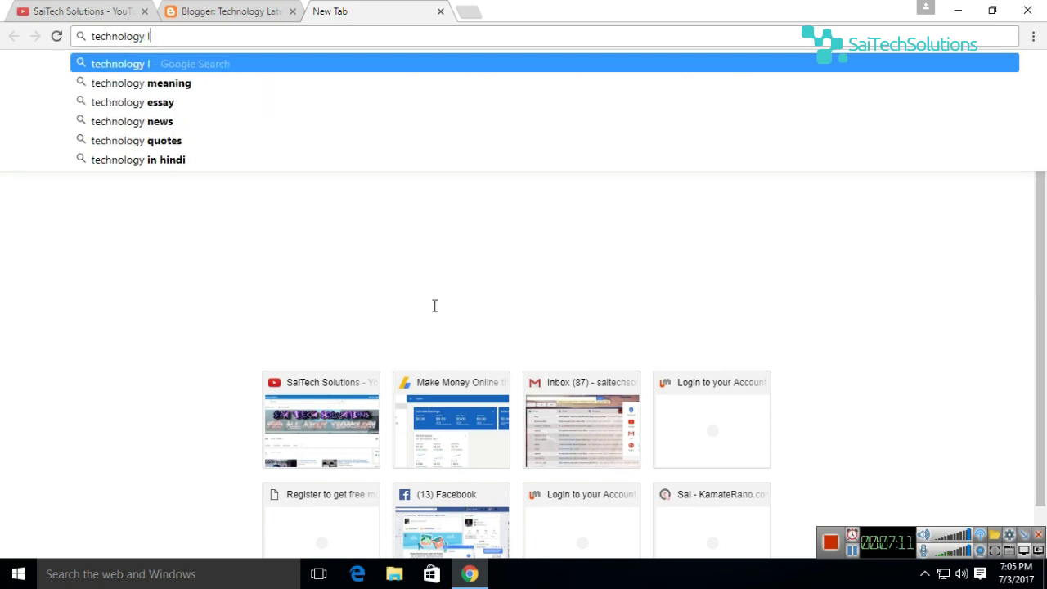
pyautogui.write('atest news')
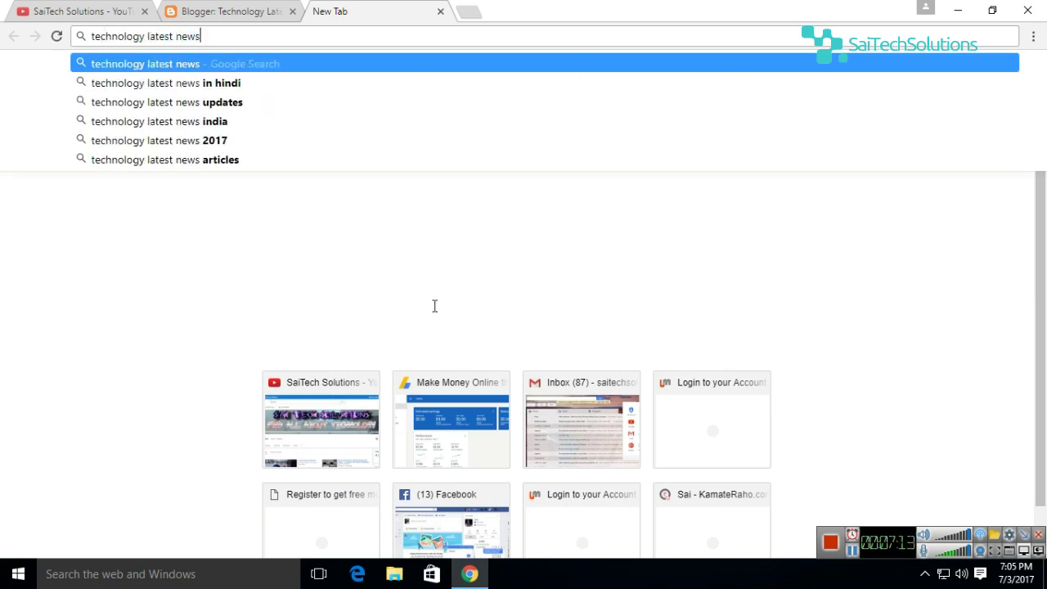
pyautogui.write(' india')
pyautogui.press('Return')
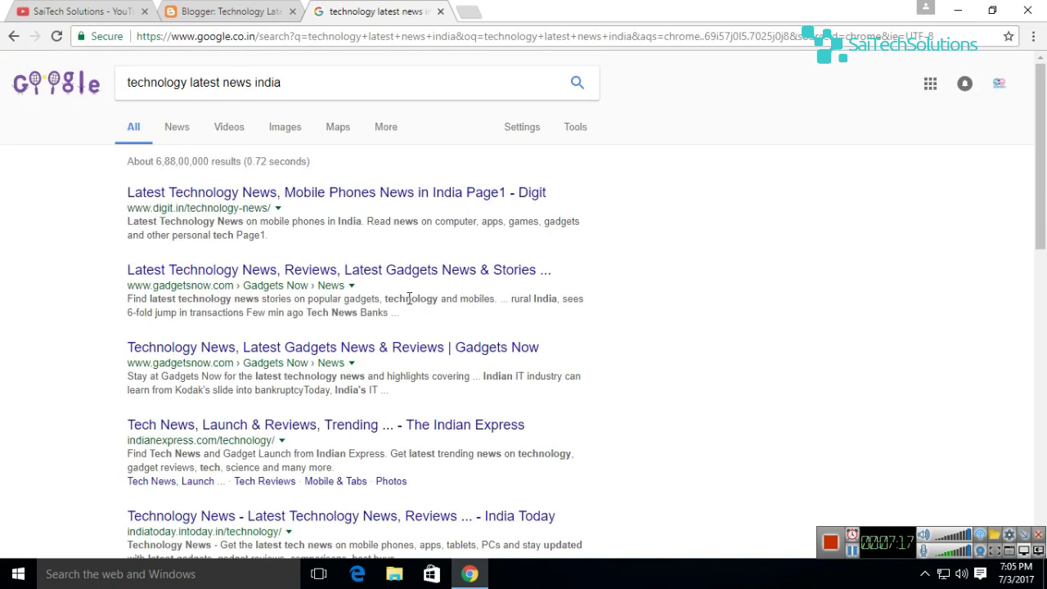
# Open the Business Today technology news result and its story about Apple and Hindustan Unilever Limited cutting prices post-GST
pyautogui.moveTo(1042, 172); pyautogui.dragTo(1045, 268)
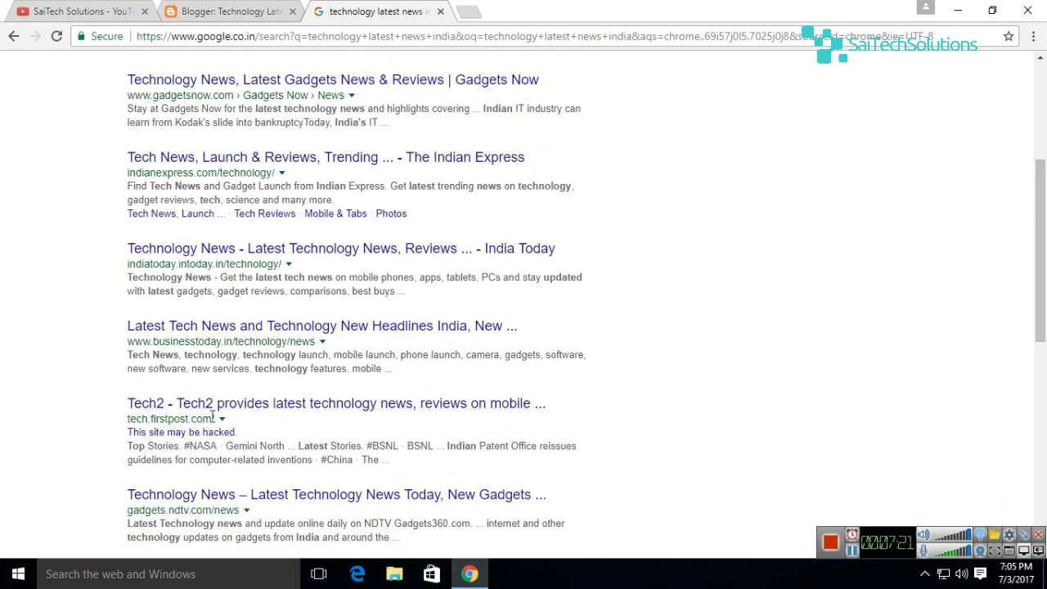
pyautogui.click(263, 326)
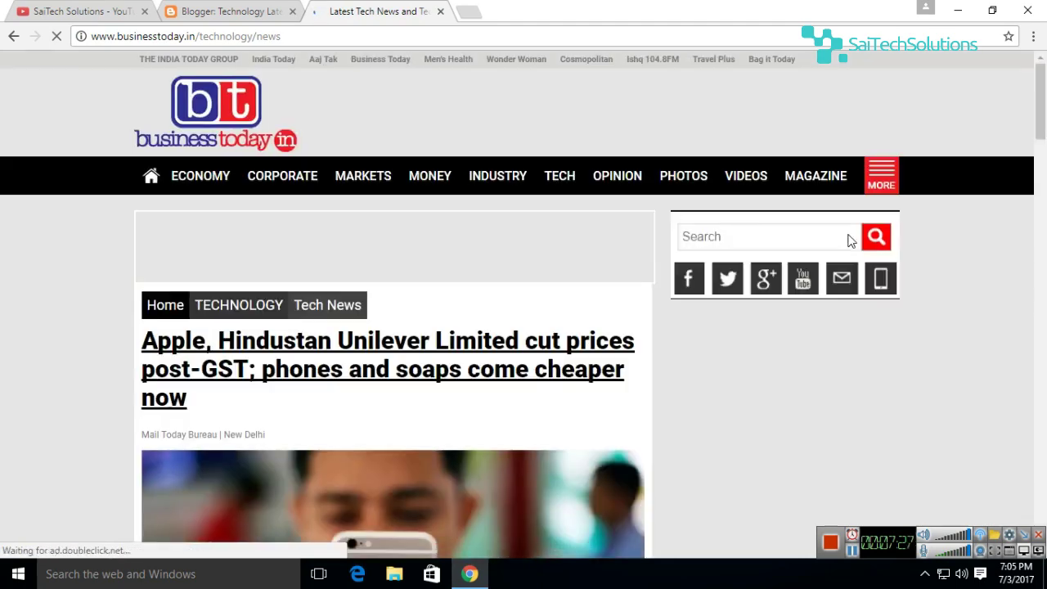
pyautogui.moveTo(1041, 136)
pyautogui.mouseDown()
pyautogui.moveTo(1045, 315)
pyautogui.moveTo(1044, 117)
pyautogui.mouseUp()
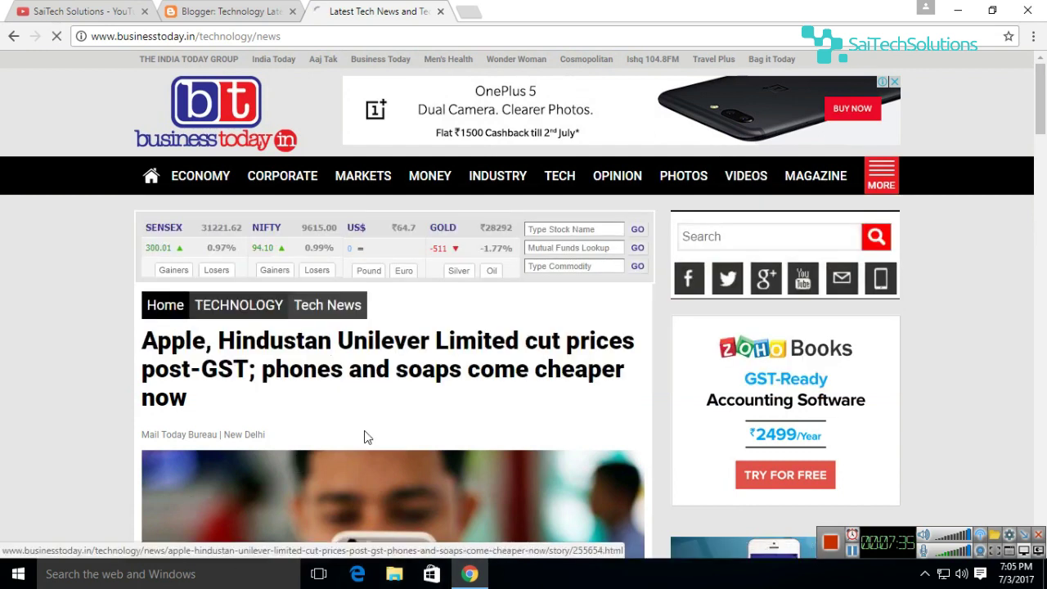
pyautogui.click(412, 368)
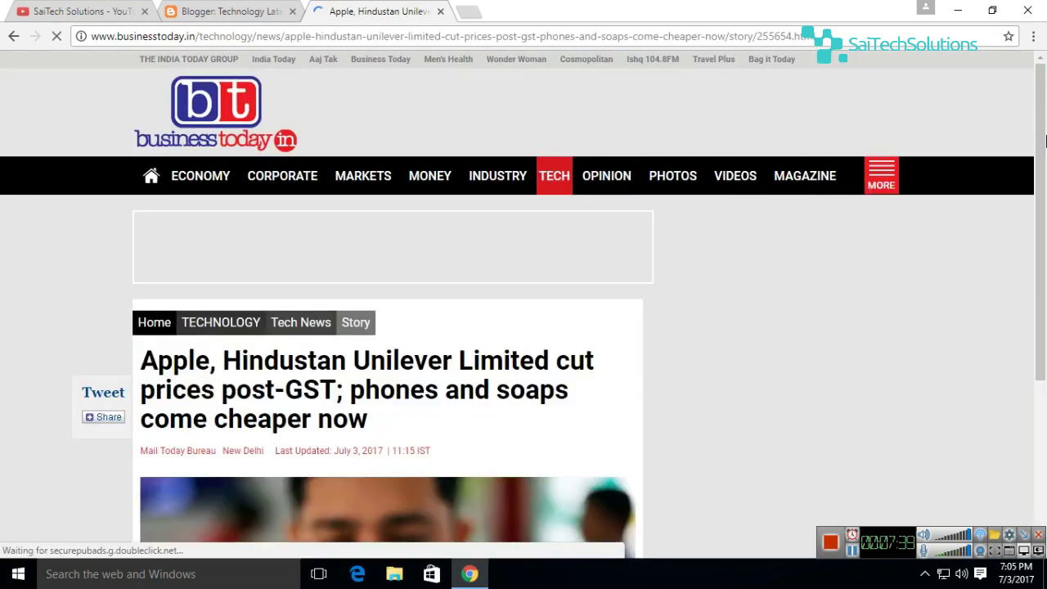
# Copy the story's full body text, from "US tech giant Apple" through "Liril and Sunsilk"
pyautogui.scroll(-4, 1045, 141)
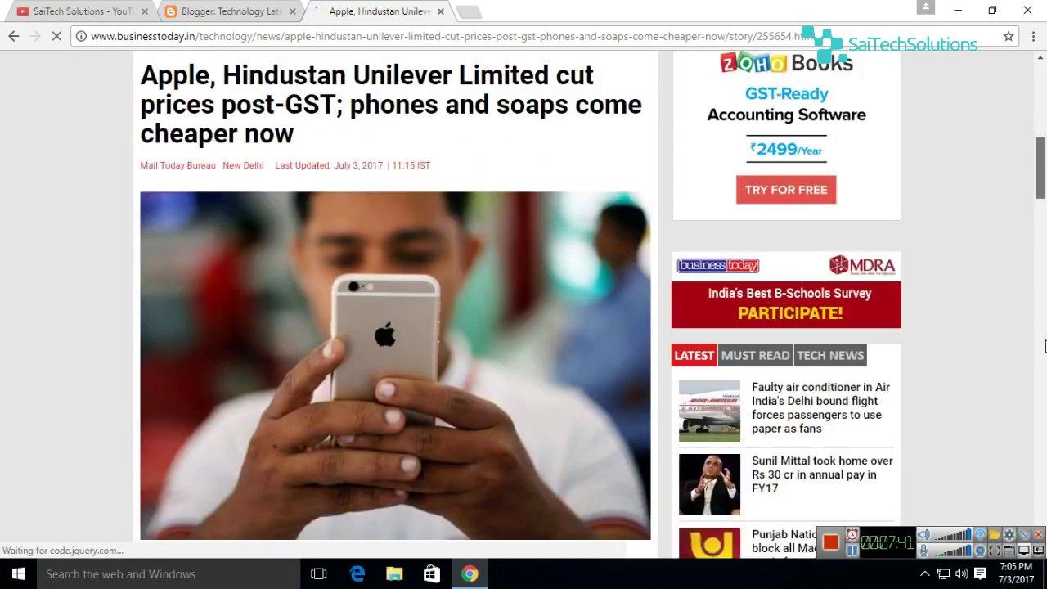
pyautogui.scroll(-9, 1045, 346)
pyautogui.scroll(3, 1045, 214)
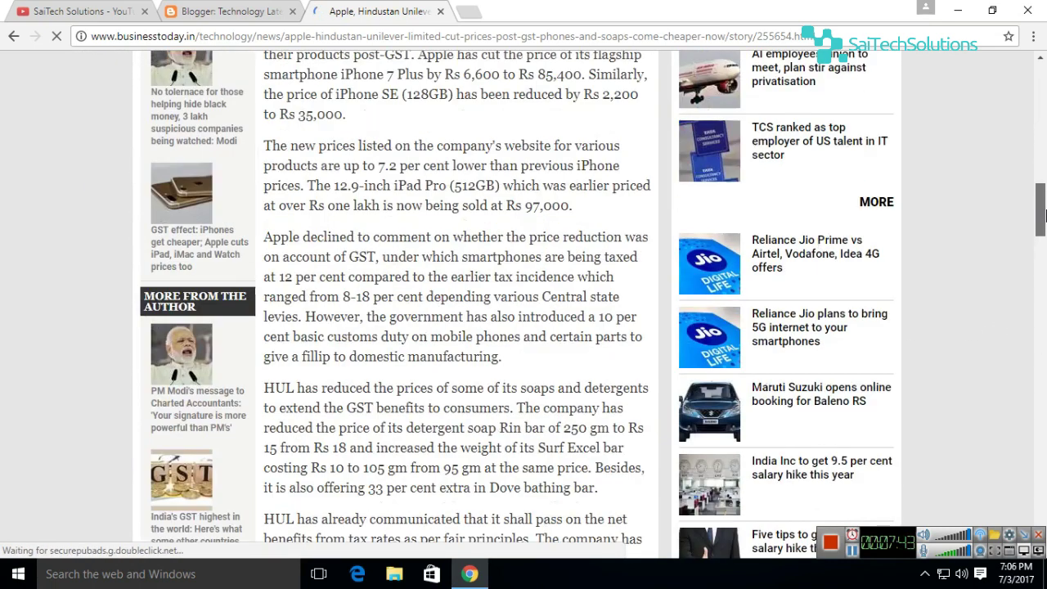
pyautogui.scroll(3, 1045, 198)
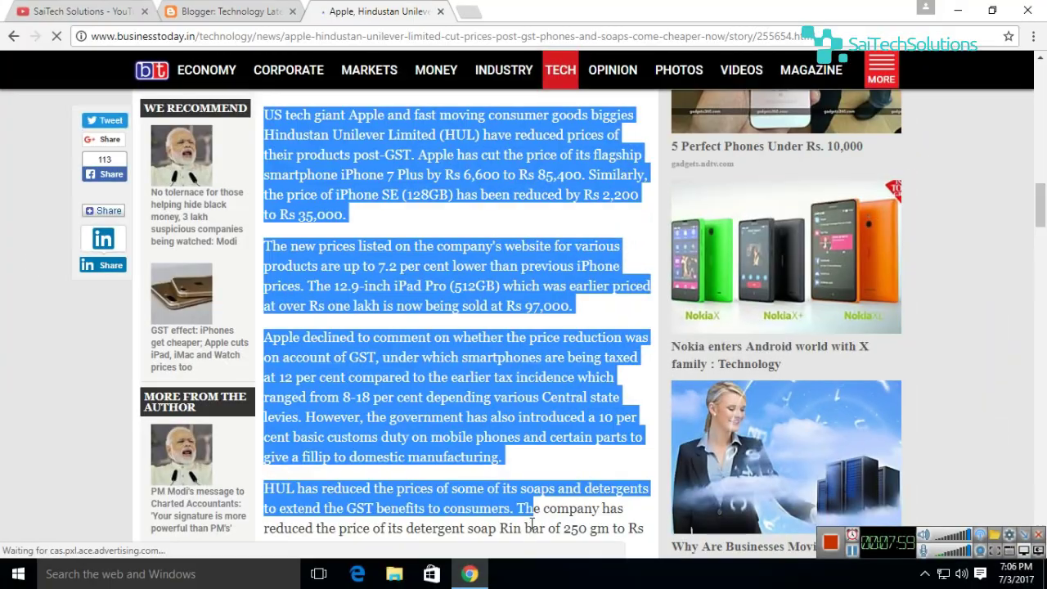
pyautogui.moveTo(533, 525); pyautogui.dragTo(605, 372)
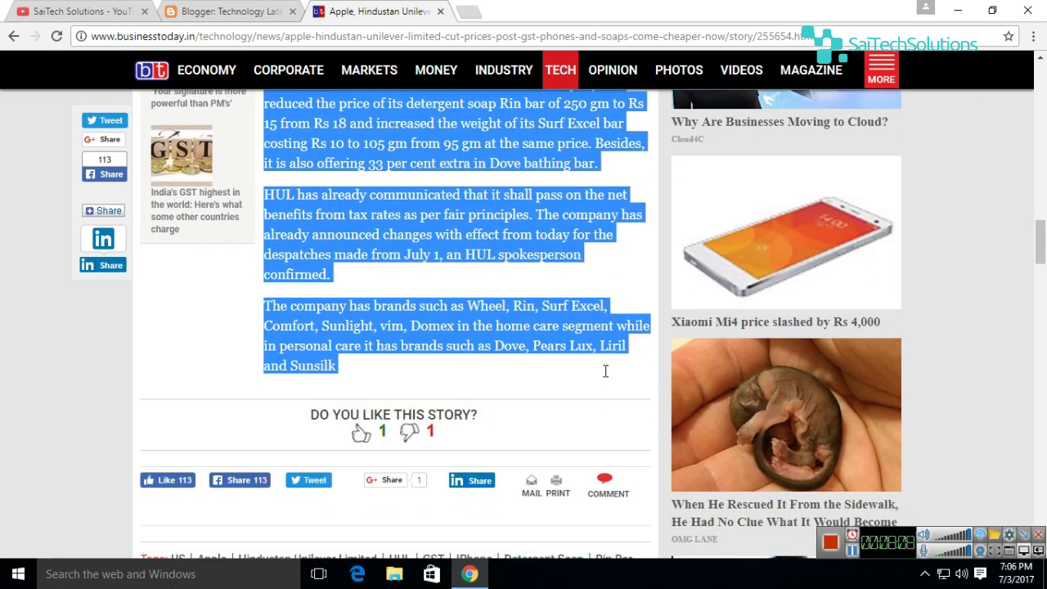
pyautogui.rightClick(516, 324)
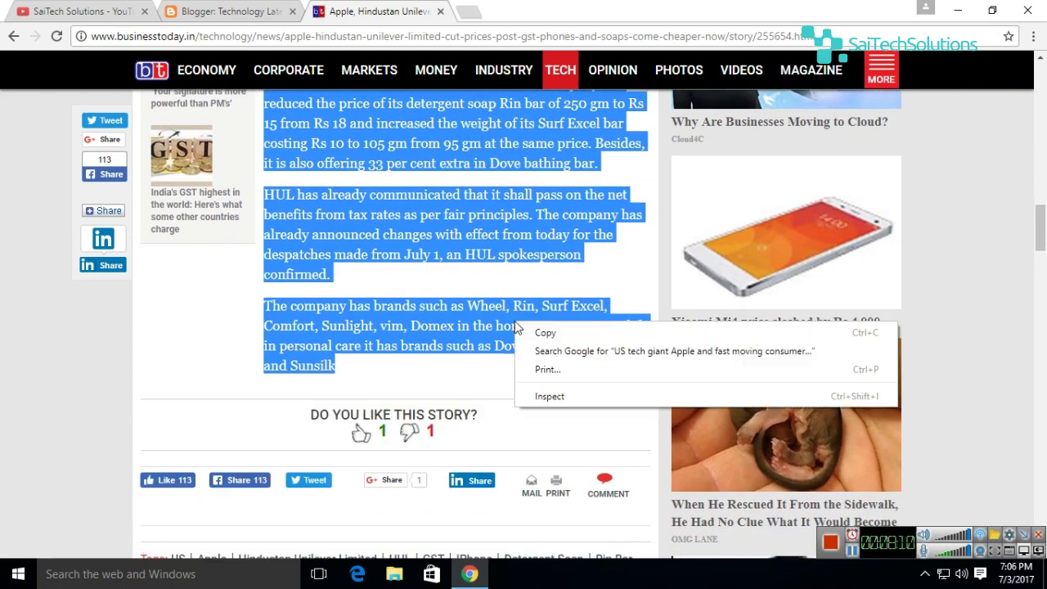
pyautogui.click(546, 333)
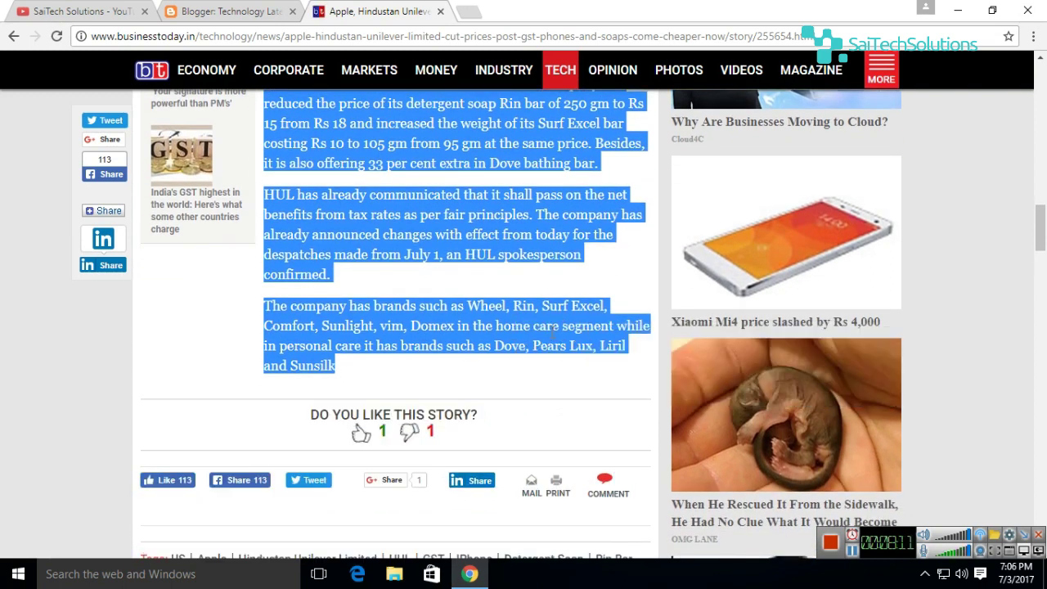
# Paste the copied story into the body of the Blogger post and insert a blank line above its first paragraph
pyautogui.click(228, 11)
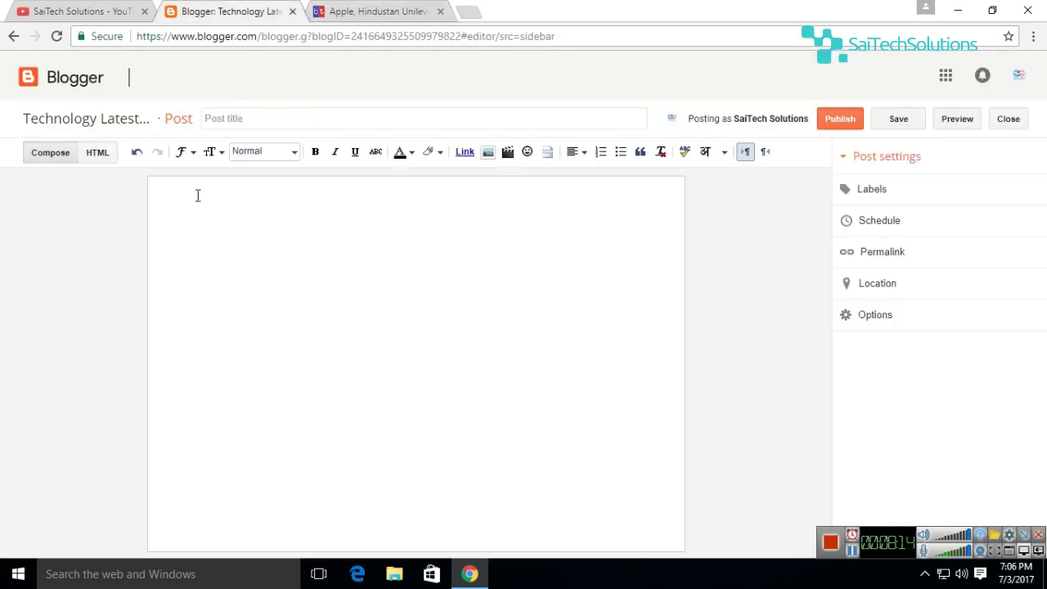
pyautogui.rightClick(227, 263)
pyautogui.click(283, 355)
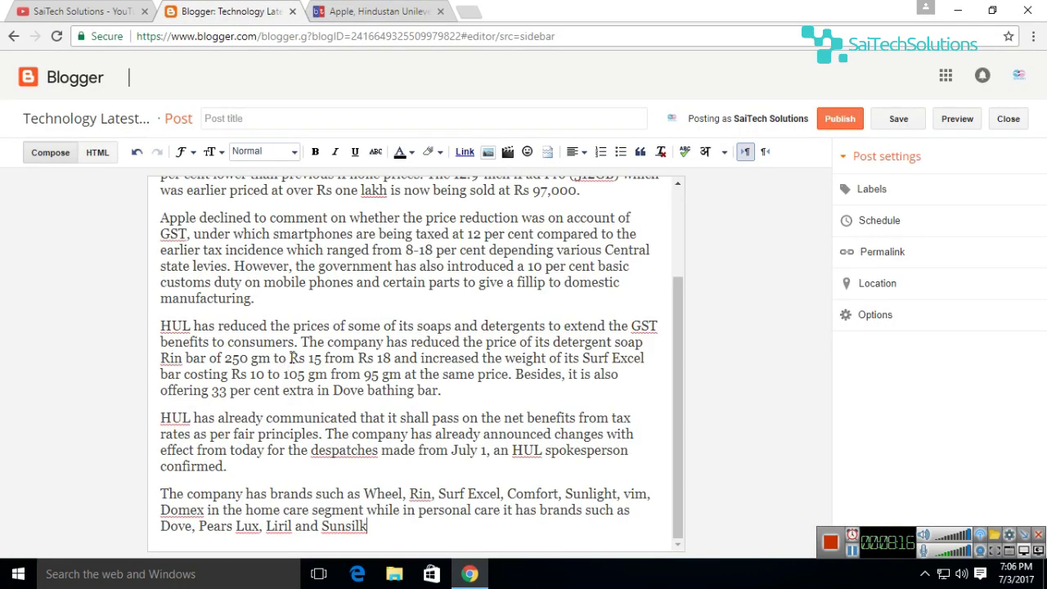
pyautogui.moveTo(678, 390); pyautogui.dragTo(674, 196)
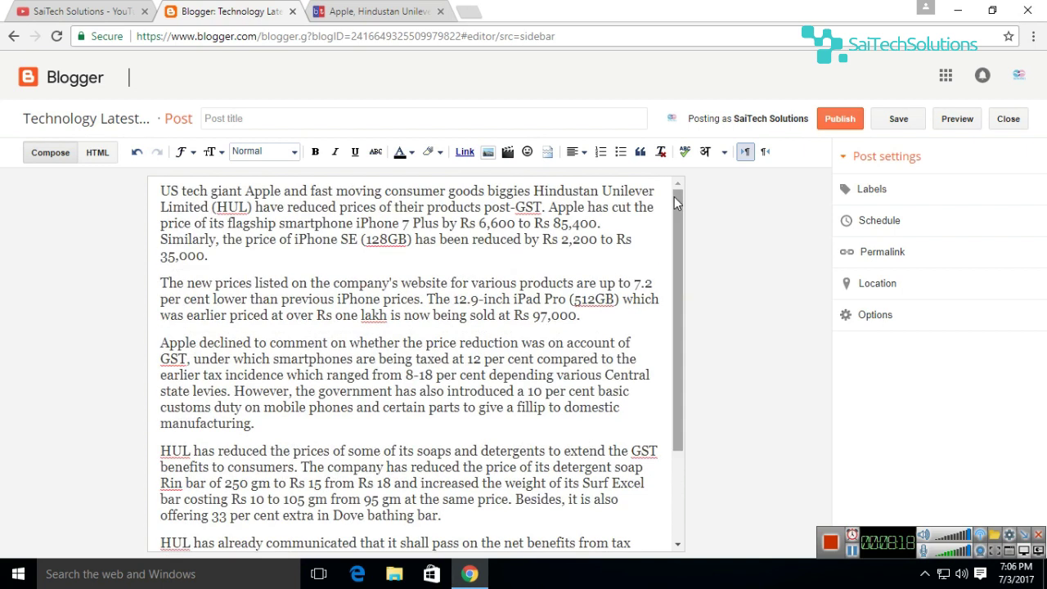
pyautogui.click(160, 190)
pyautogui.press('Return')
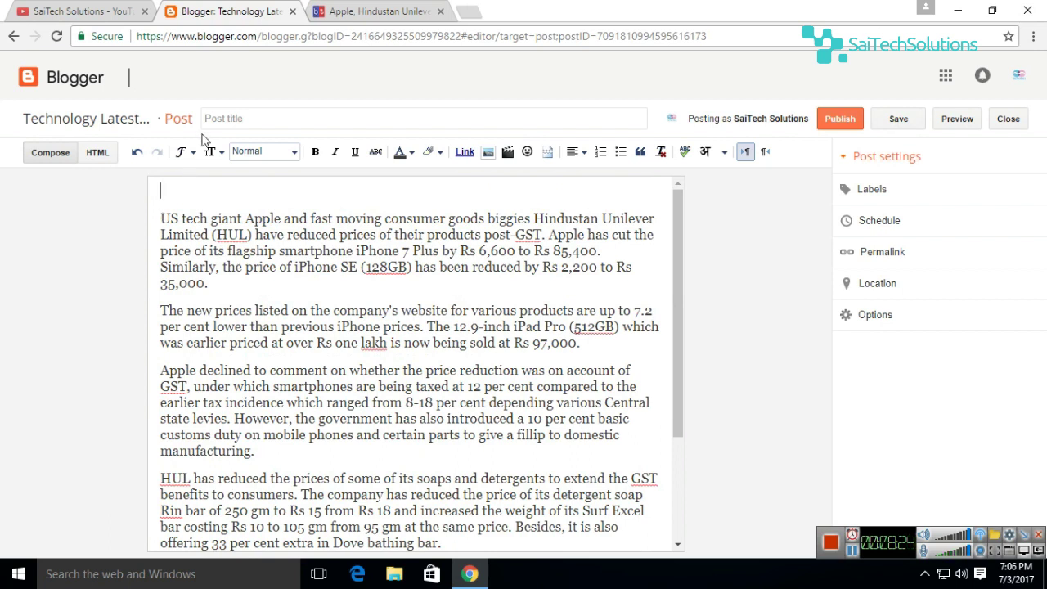
# Copy the story's headline from the Business Today page and paste it as the blog post's title
pyautogui.click(229, 118)
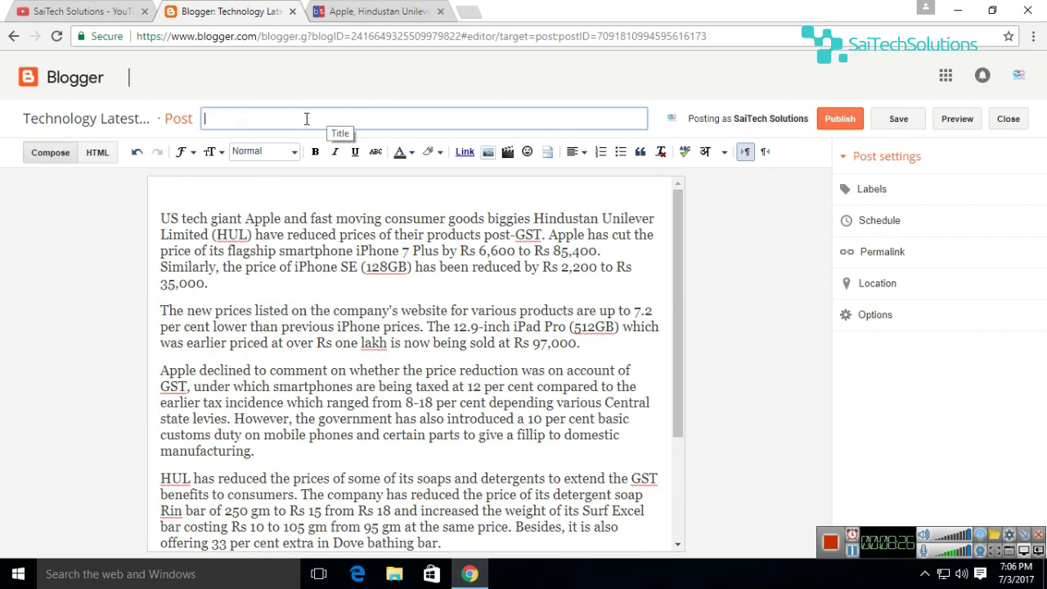
pyautogui.click(373, 11)
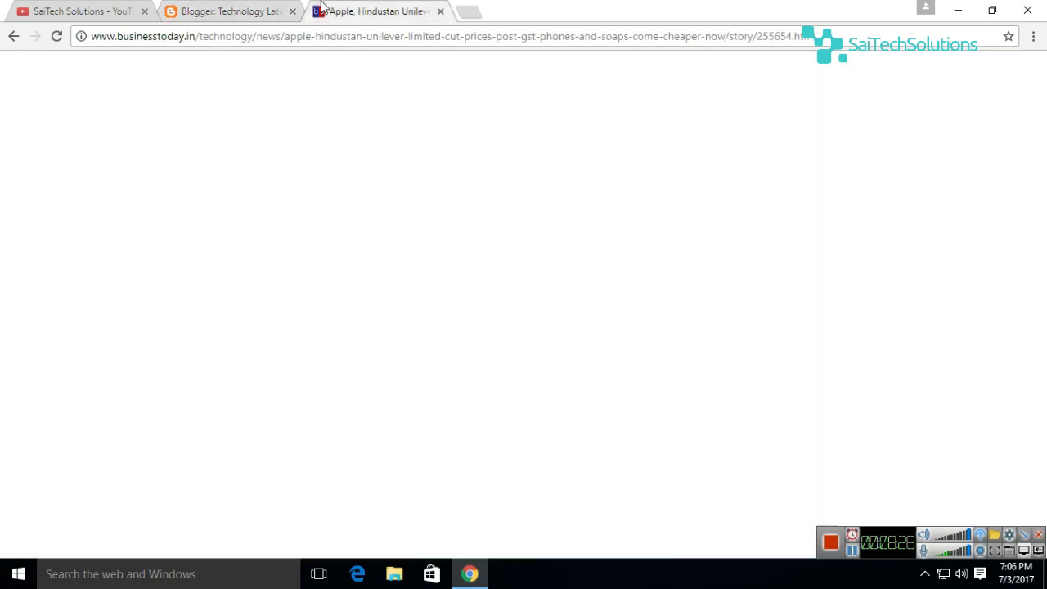
pyautogui.moveTo(1043, 234); pyautogui.dragTo(1043, 98)
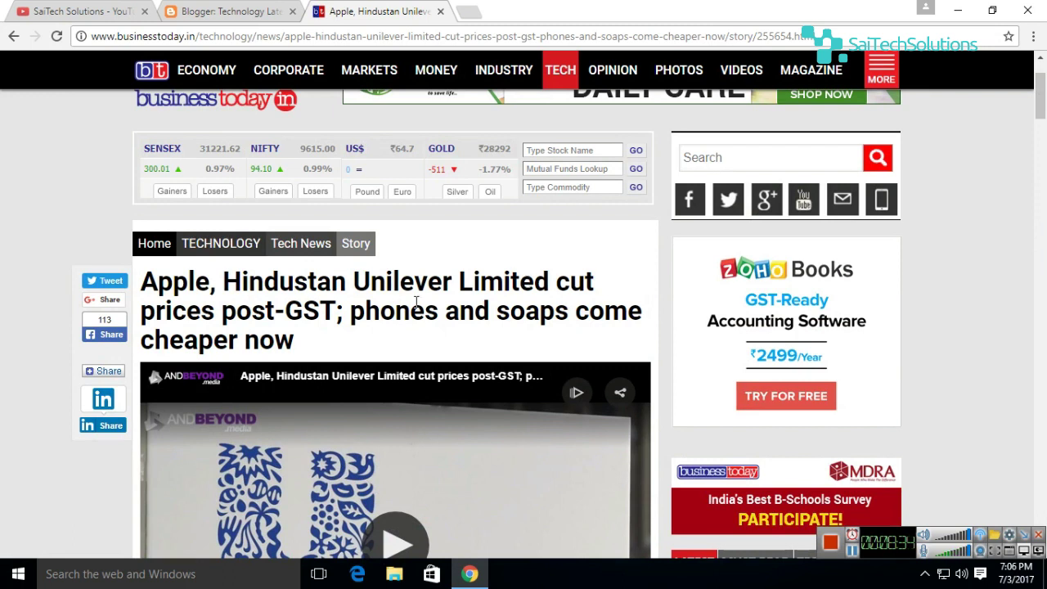
pyautogui.moveTo(150, 275); pyautogui.dragTo(377, 334)
pyautogui.rightClick(364, 303)
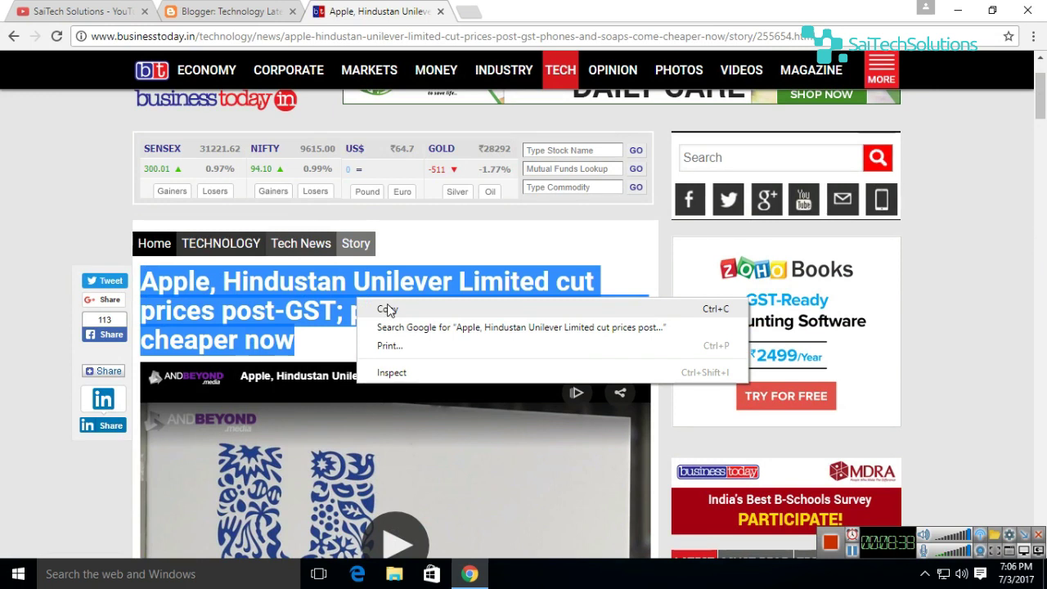
pyautogui.click(384, 309)
pyautogui.click(229, 11)
pyautogui.rightClick(328, 111)
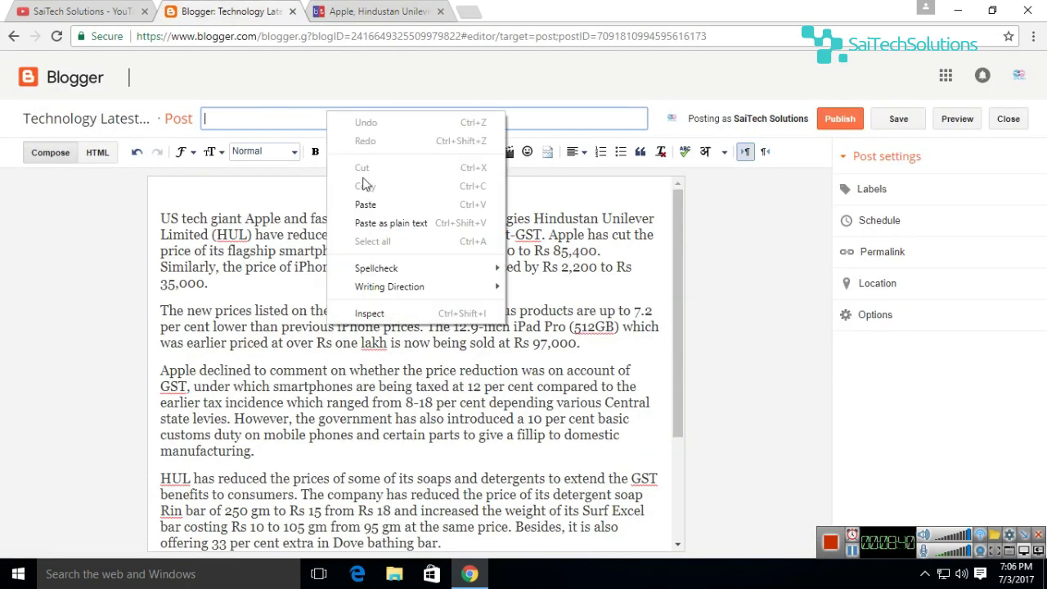
pyautogui.click(368, 206)
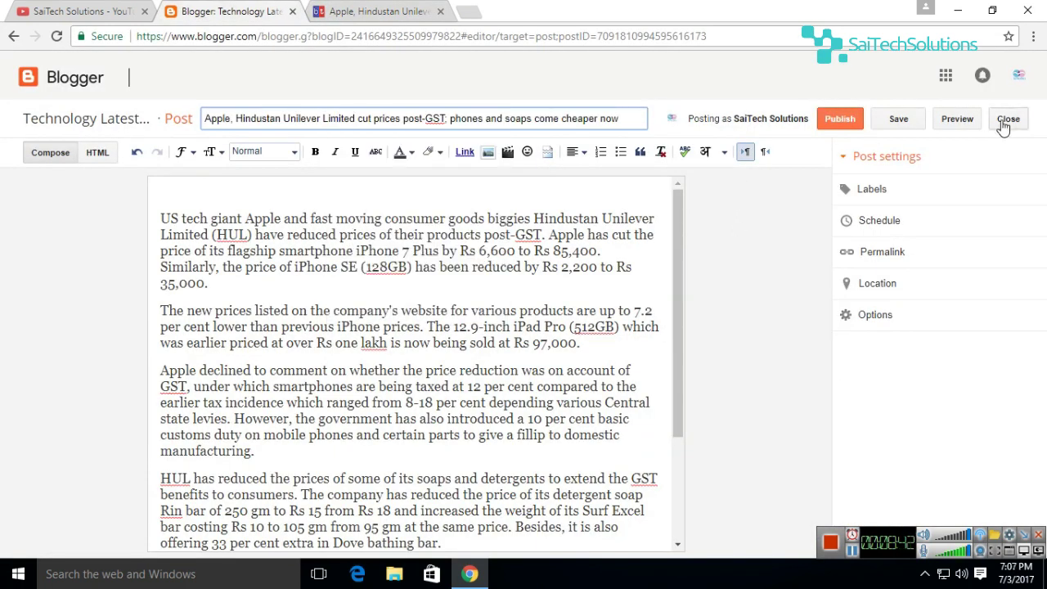
pyautogui.moveTo(678, 336); pyautogui.dragTo(674, 496)
pyautogui.scroll(2, 674, 496)
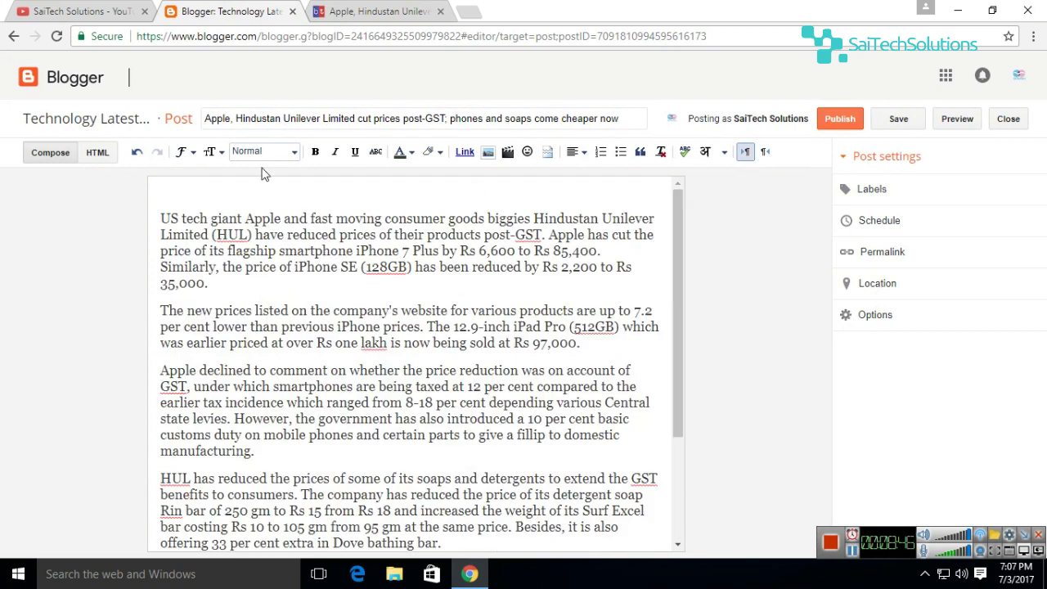
pyautogui.click(287, 156)
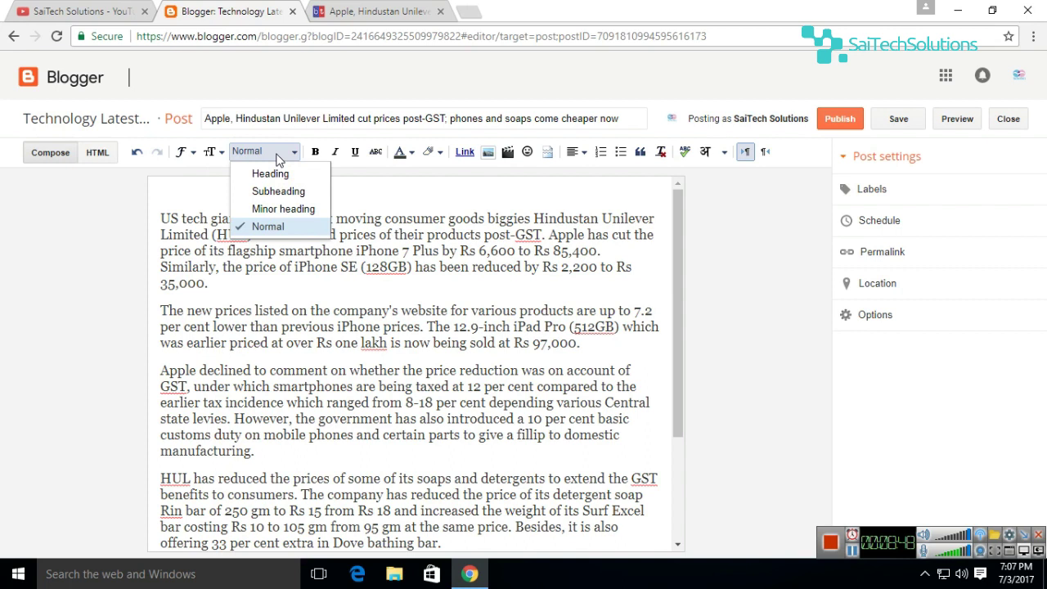
pyautogui.click(453, 188)
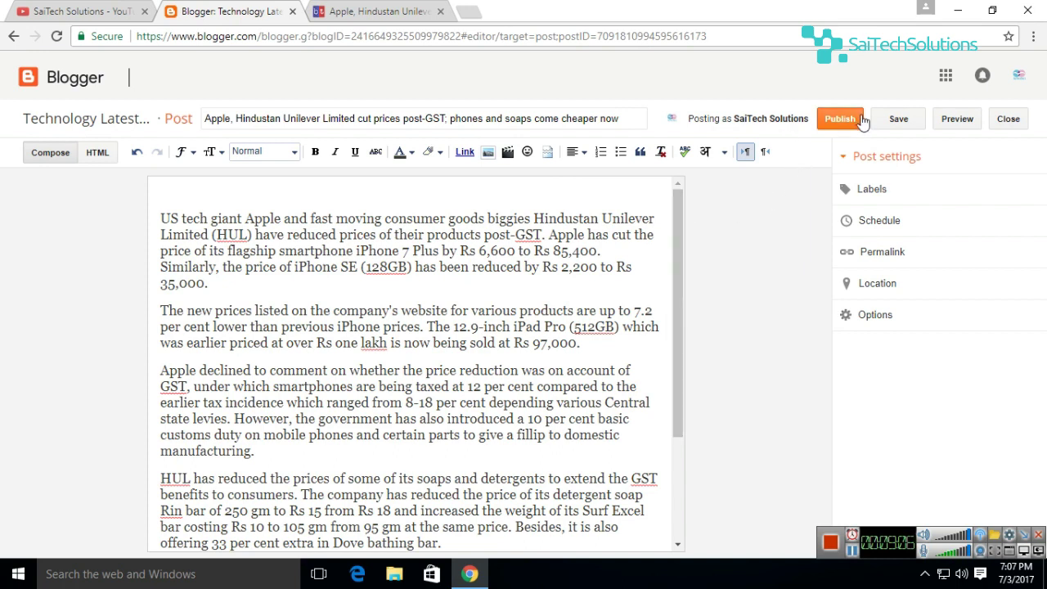
# Publish the blog post and share it publicly on Google+ without a comment
pyautogui.click(830, 128)
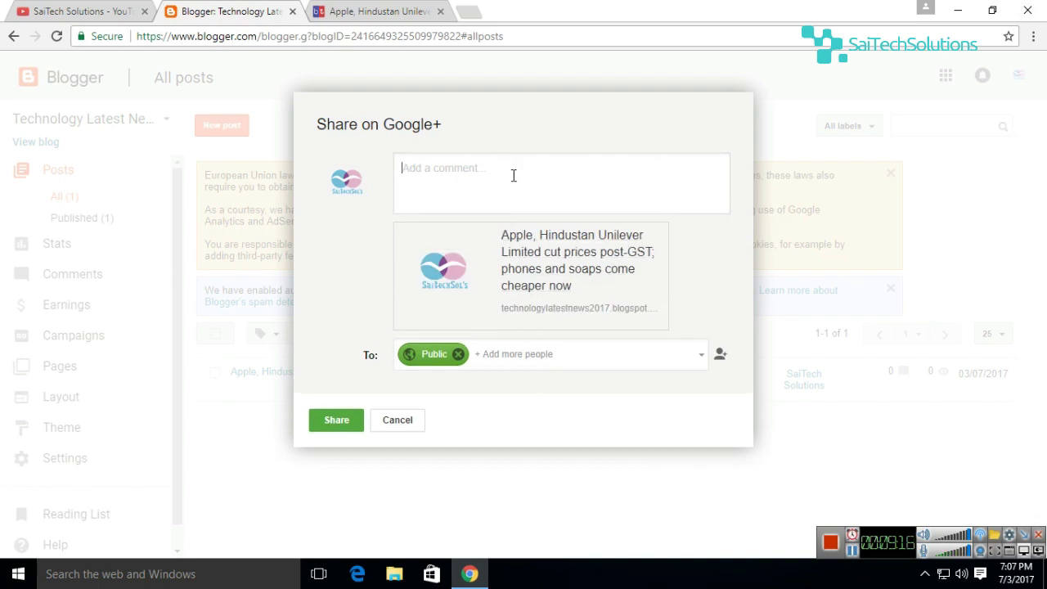
pyautogui.click(344, 422)
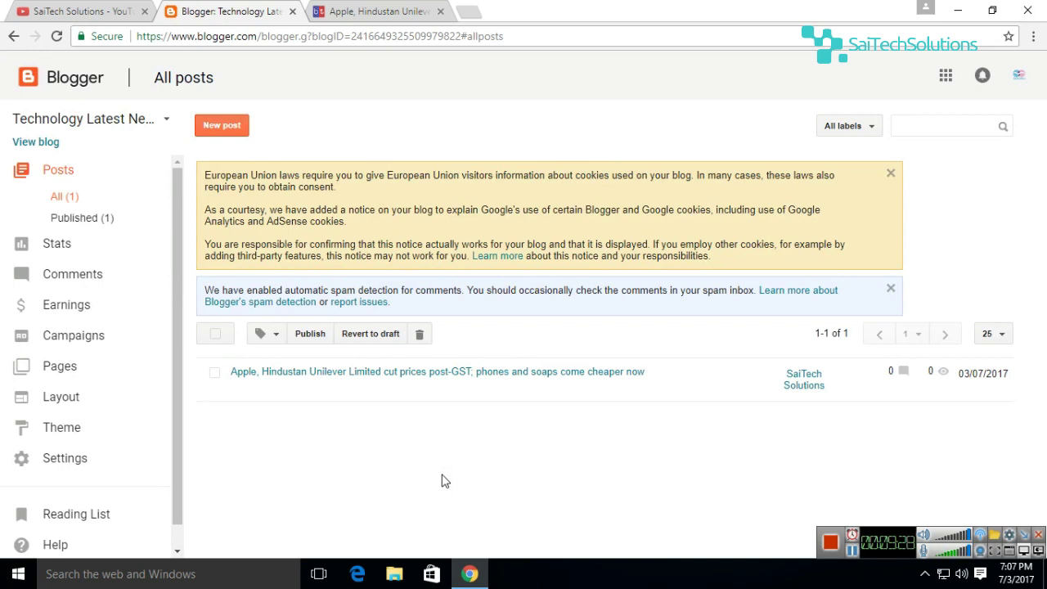
# Return to the Business Today story and select its web address for replacement
pyautogui.click(397, 11)
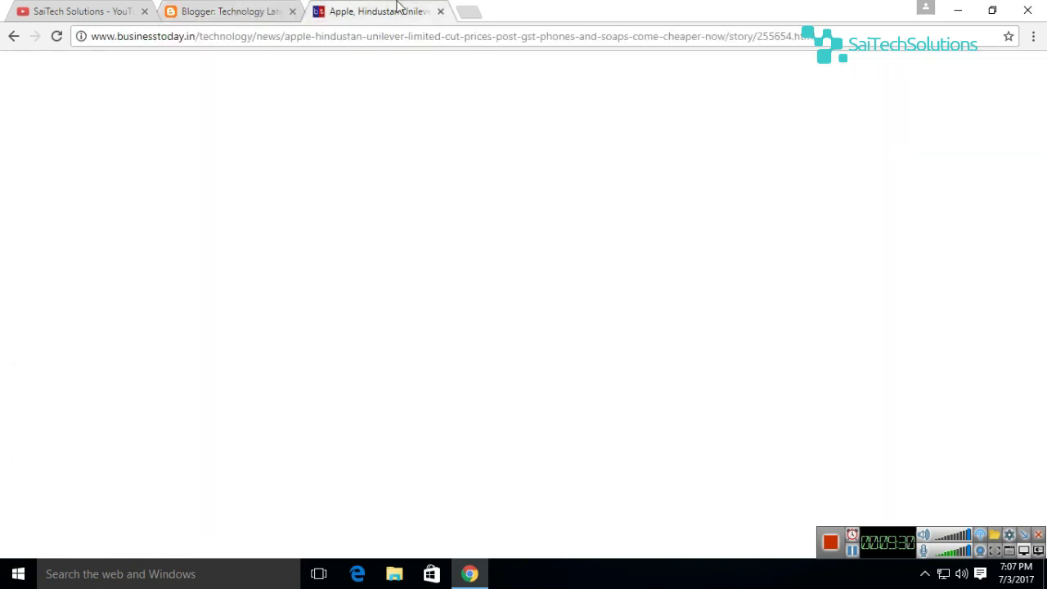
pyautogui.click(299, 37)
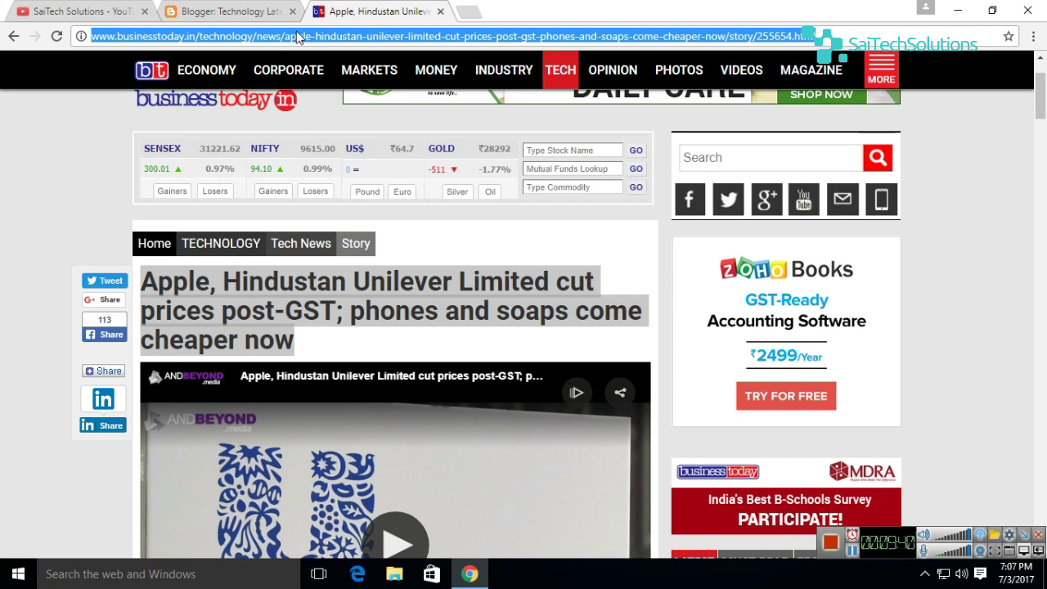
pyautogui.write('la')
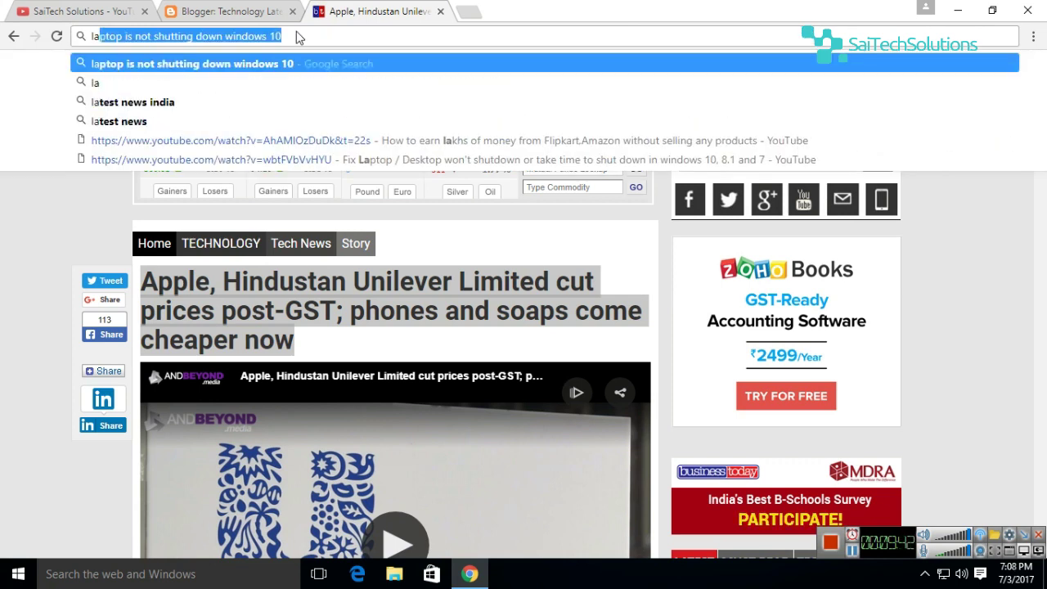
pyautogui.write('testte')
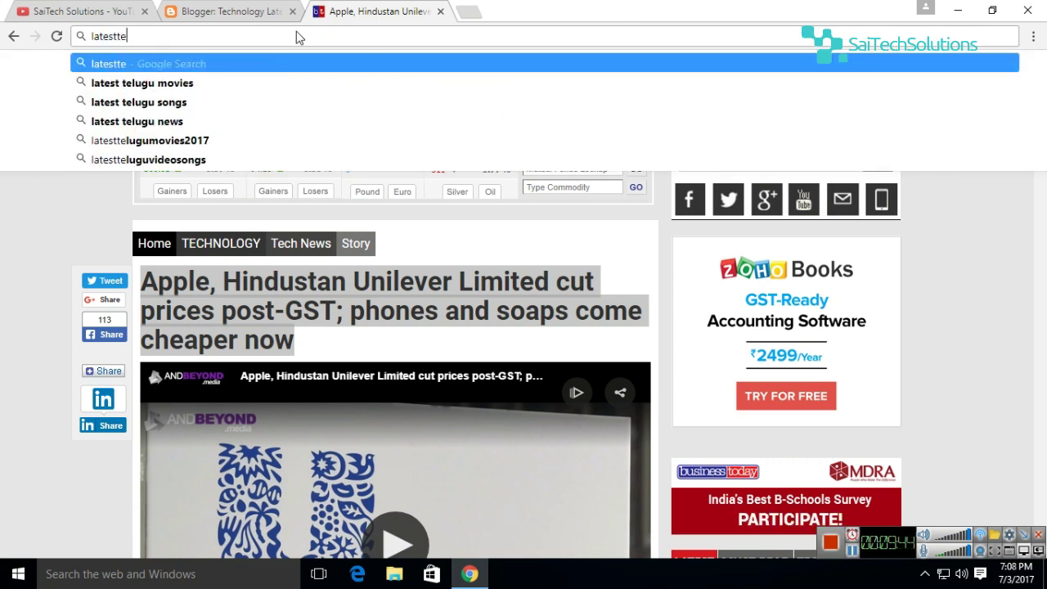
pyautogui.write('chnology')
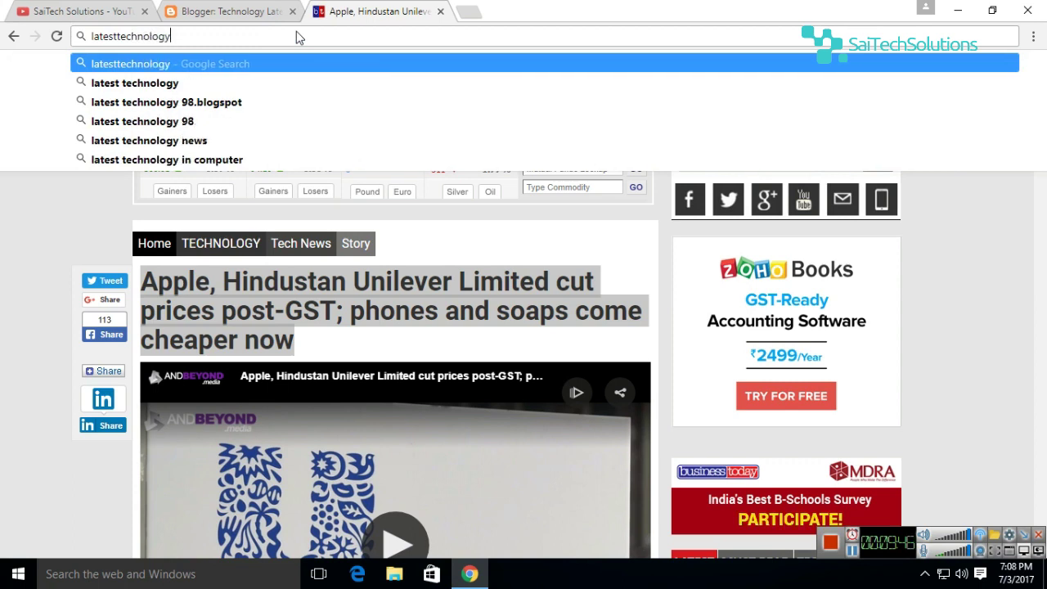
pyautogui.write('ne')
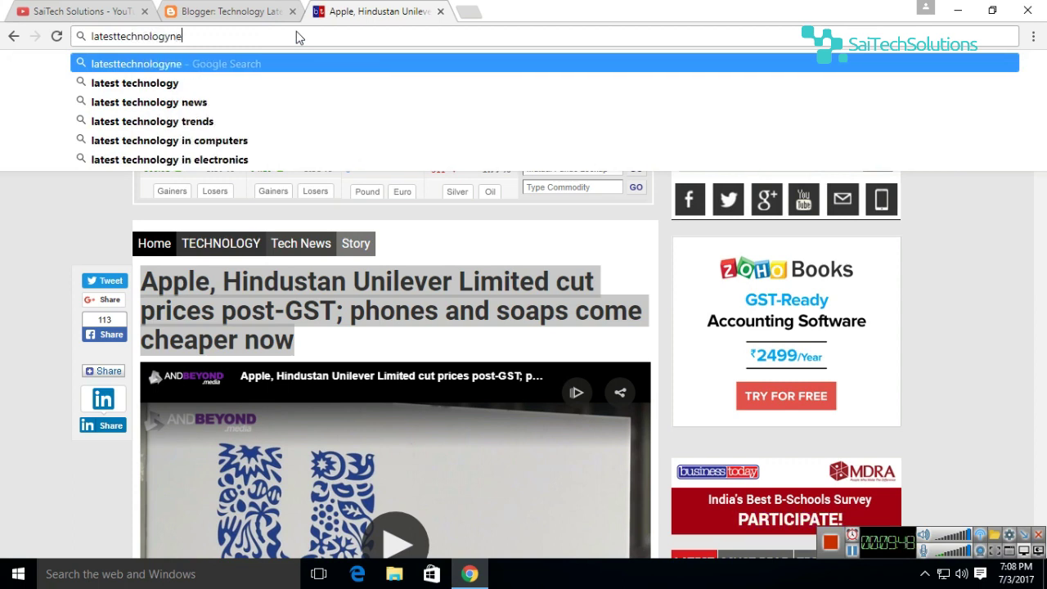
pyautogui.press('BackSpace')
pyautogui.press('BackSpace')
pyautogui.press('BackSpace')
pyautogui.press('BackSpace')
pyautogui.press('BackSpace')
pyautogui.press('BackSpace')
pyautogui.press('BackSpace')
pyautogui.press('BackSpace')
pyautogui.press('BackSpace')
pyautogui.press('BackSpace')
pyautogui.press('BackSpace')
pyautogui.press('BackSpace')
pyautogui.press('BackSpace')
pyautogui.press('BackSpace')
pyautogui.press('BackSpace')
pyautogui.press('BackSpace')
pyautogui.press('BackSpace')
pyautogui.press('BackSpace')
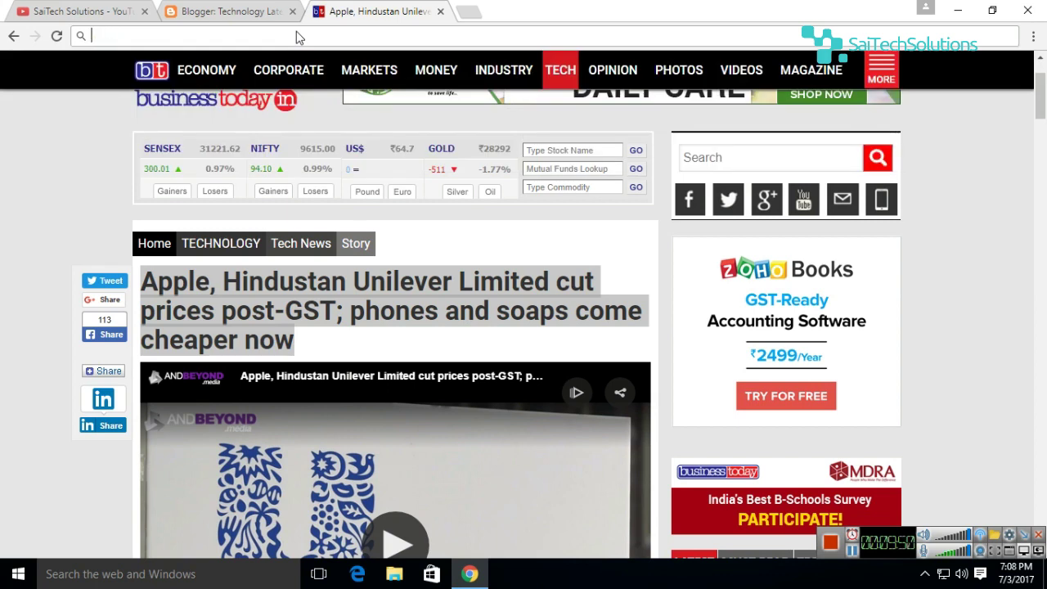
# Open the live blog at technologylatestnews2017.blogspot.com in place of the Business Today story
pyautogui.write('technol')
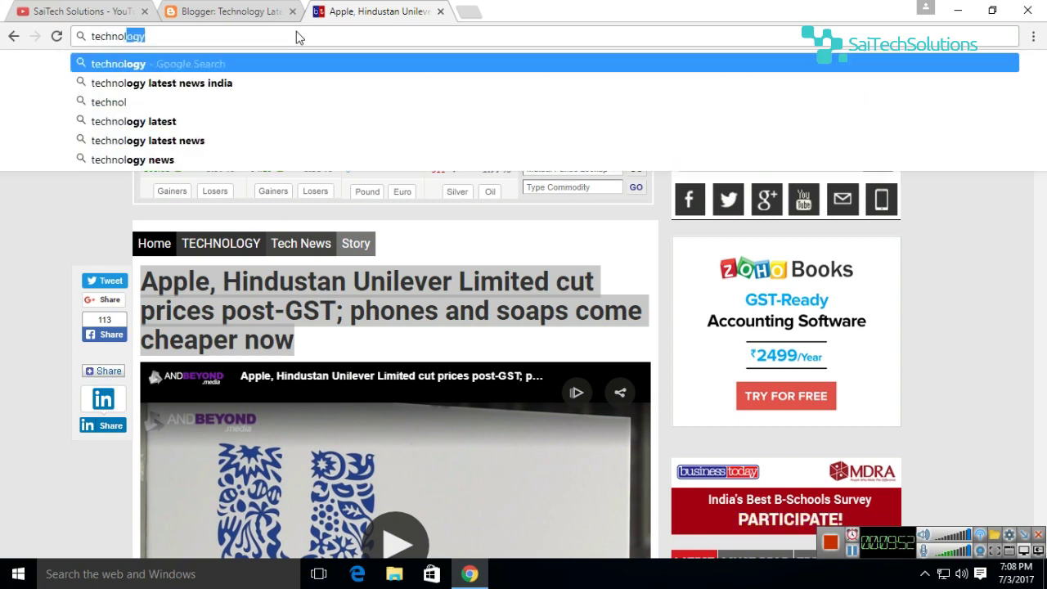
pyautogui.write('ogyl')
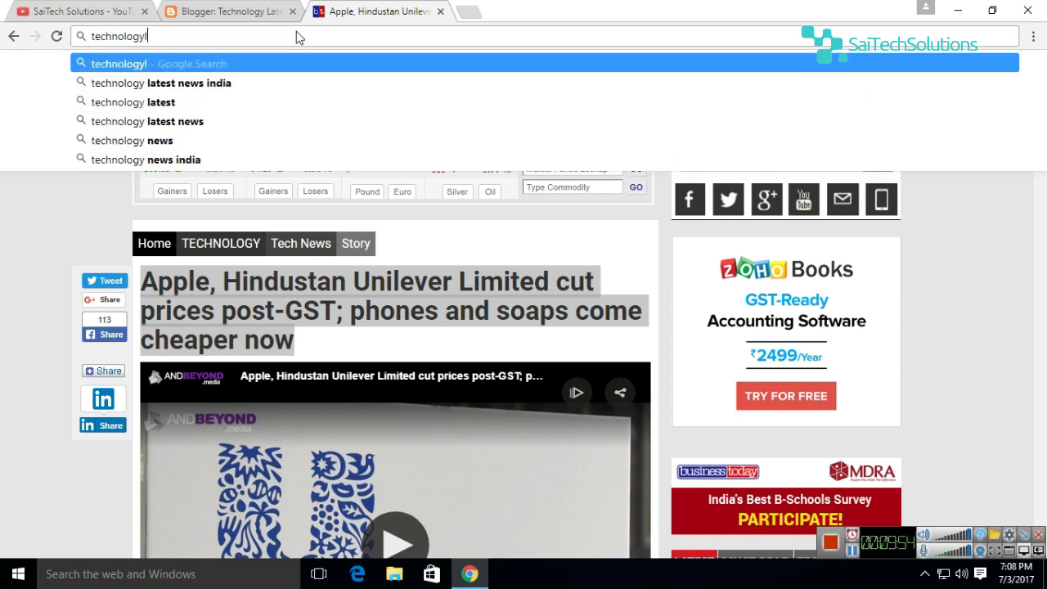
pyautogui.write('atestnews')
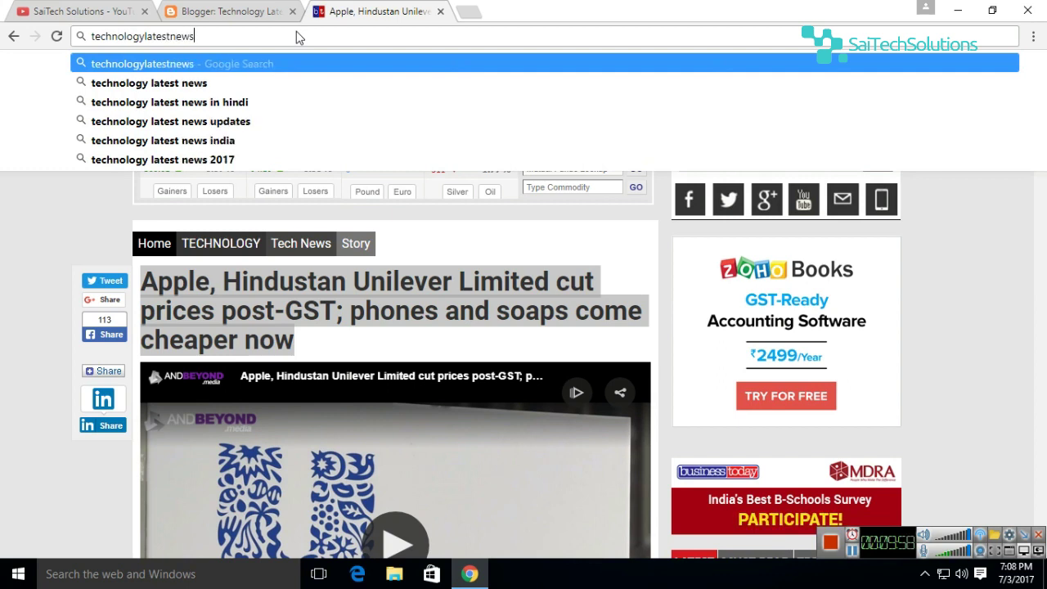
pyautogui.write('2017')
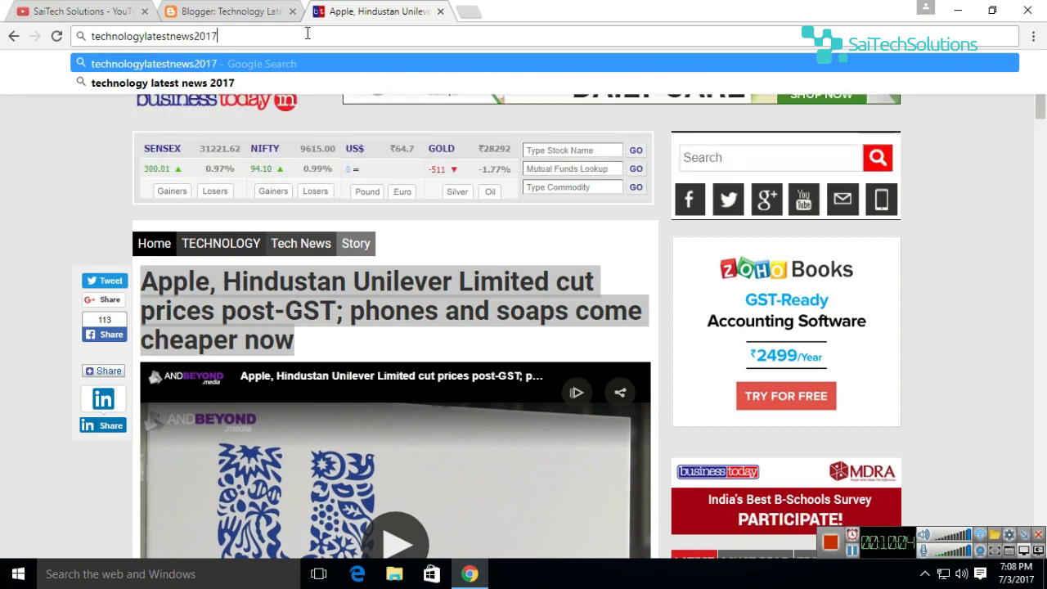
pyautogui.write('.b')
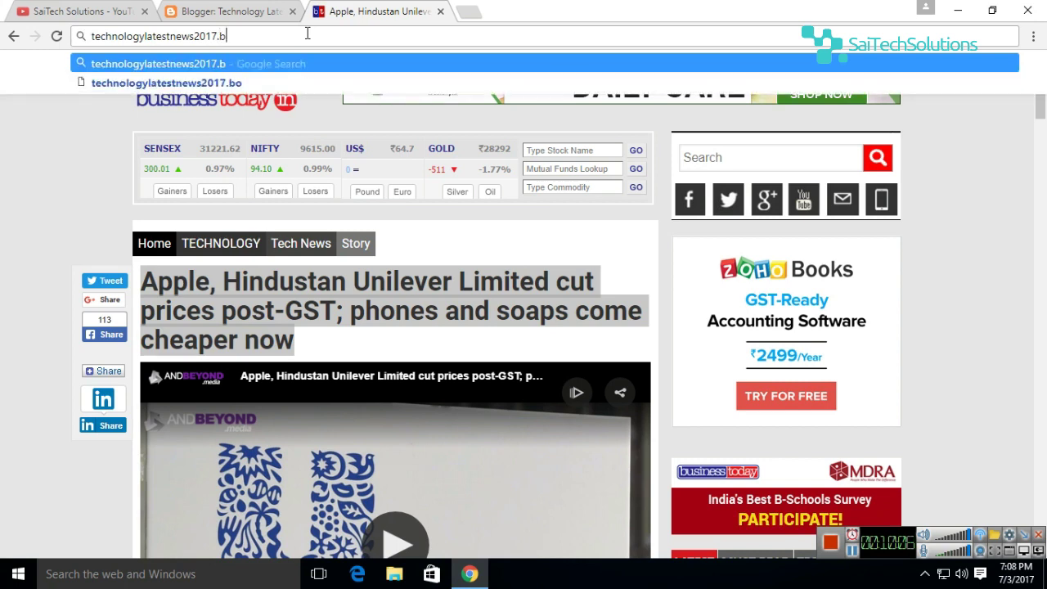
pyautogui.write('logspot')
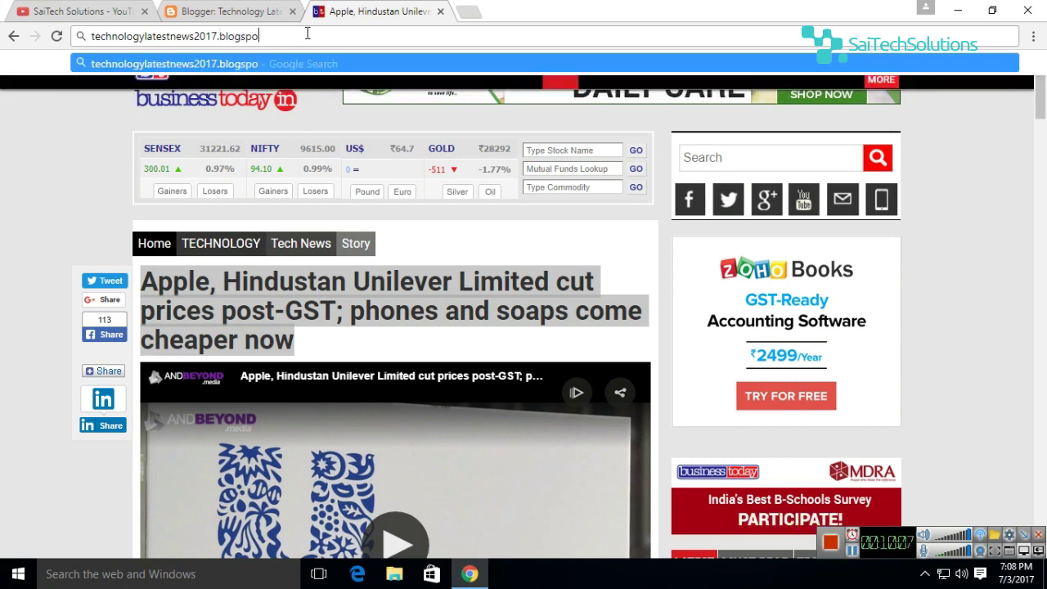
pyautogui.write('.com')
pyautogui.press('Return')
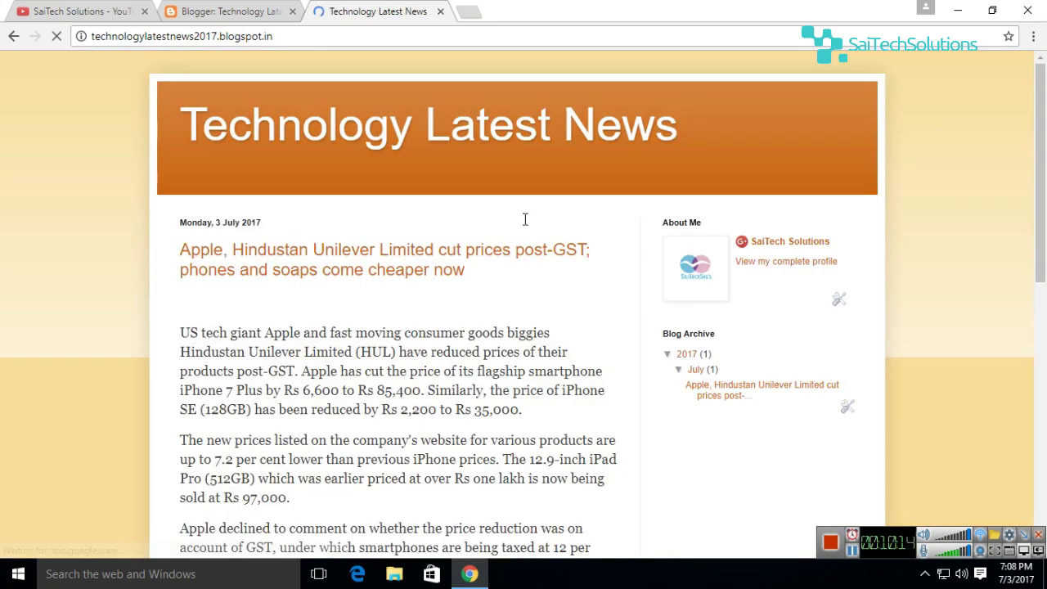
pyautogui.moveTo(1044, 137)
pyautogui.mouseDown()
pyautogui.moveTo(1046, 287)
pyautogui.moveTo(1045, 138)
pyautogui.mouseUp()
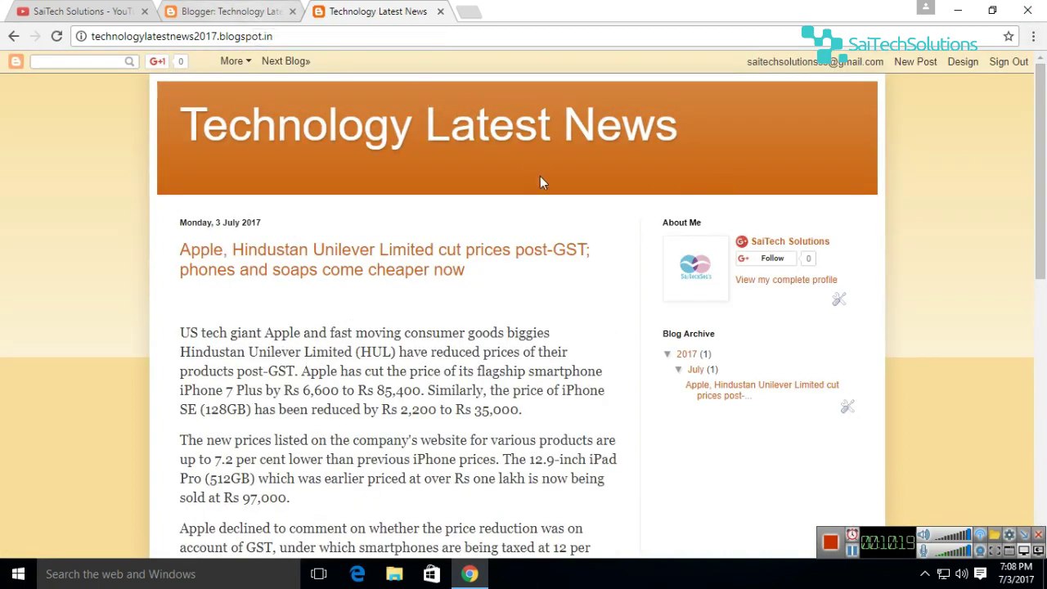
pyautogui.moveTo(1044, 150)
pyautogui.mouseDown()
pyautogui.moveTo(1044, 400)
pyautogui.moveTo(1045, 150)
pyautogui.mouseUp()
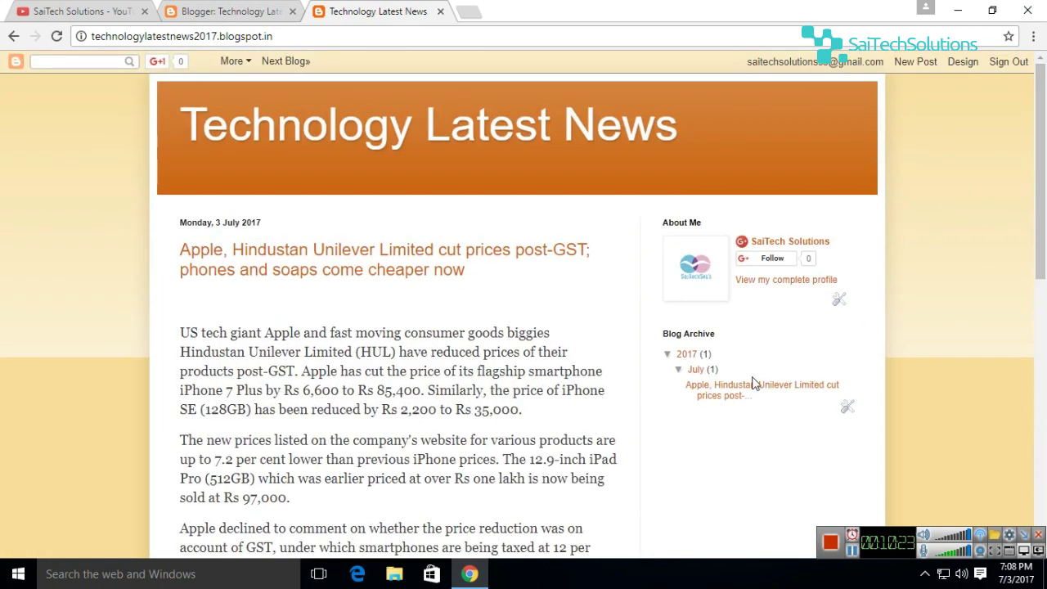
# Open the blog's 2017 archive and the Apple, Hindustan Unilever post's own page, and go through the story down to the comments
pyautogui.click(687, 353)
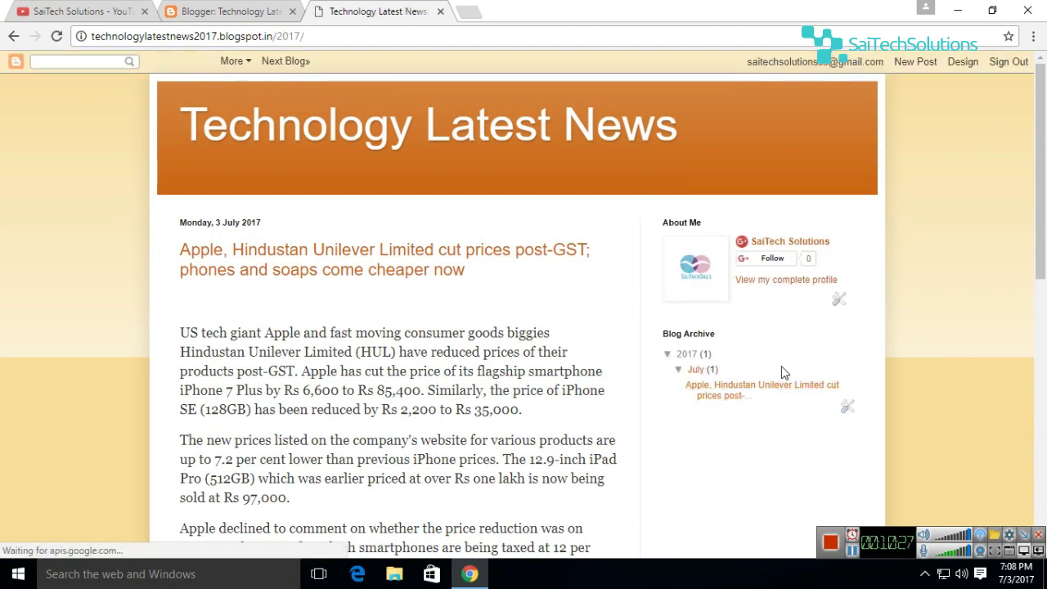
pyautogui.click(400, 268)
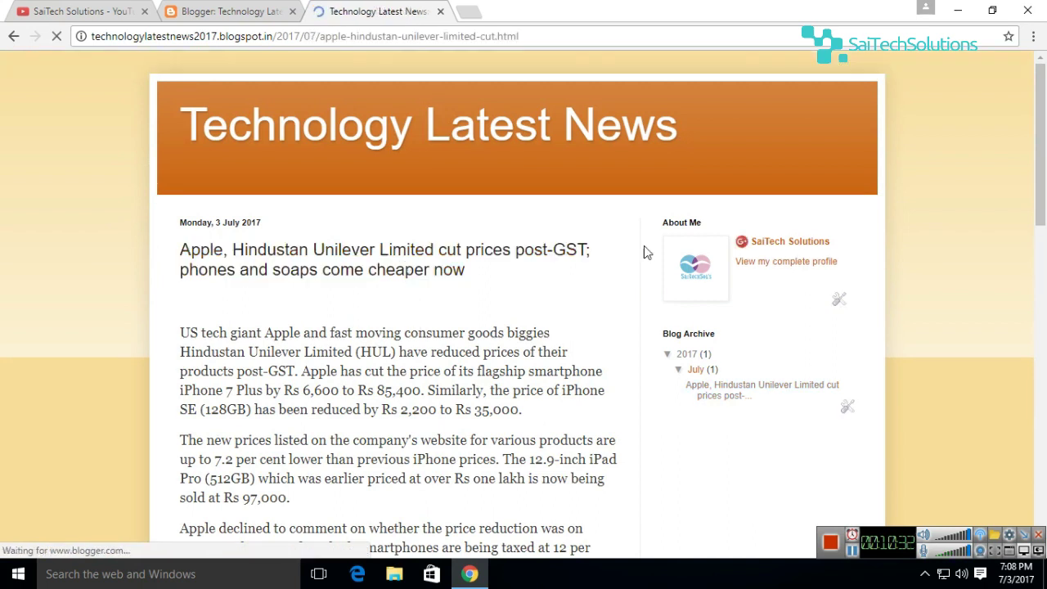
pyautogui.scroll(-4, 1045, 219)
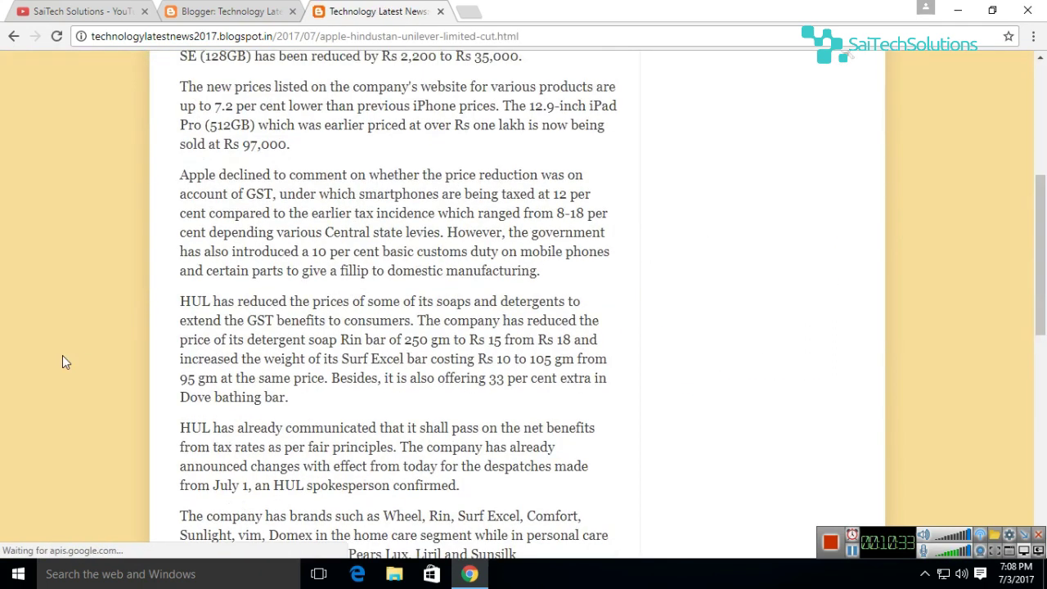
pyautogui.moveTo(1042, 260); pyautogui.dragTo(1044, 409)
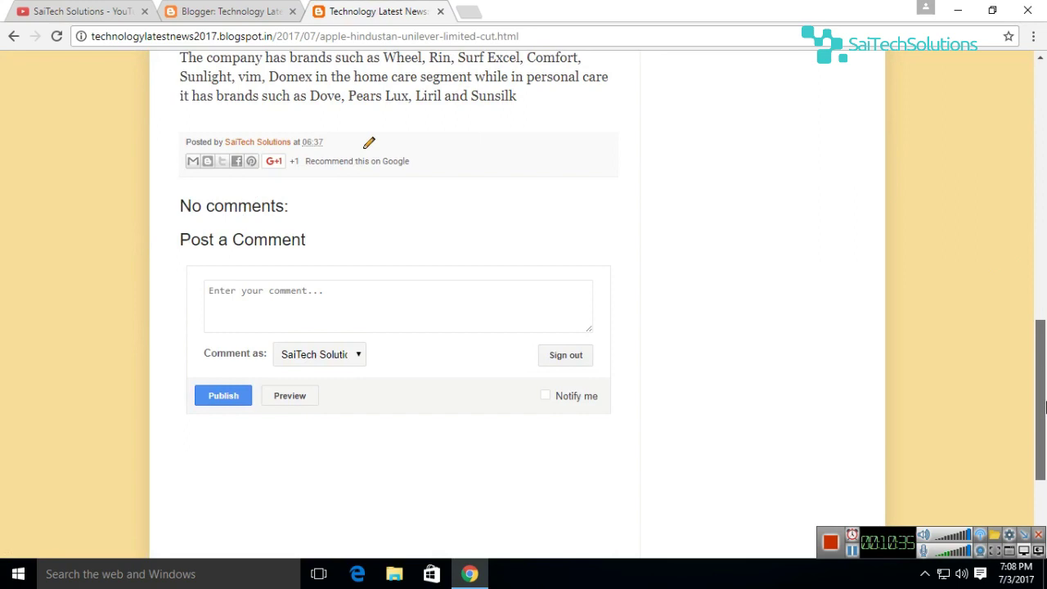
# Examine the comment box and the "Comment as" identity choice below the post, and return to the beginning of the page
pyautogui.click(360, 297)
pyautogui.click(342, 362)
pyautogui.click(342, 363)
pyautogui.moveTo(1041, 384); pyautogui.dragTo(1043, 67)
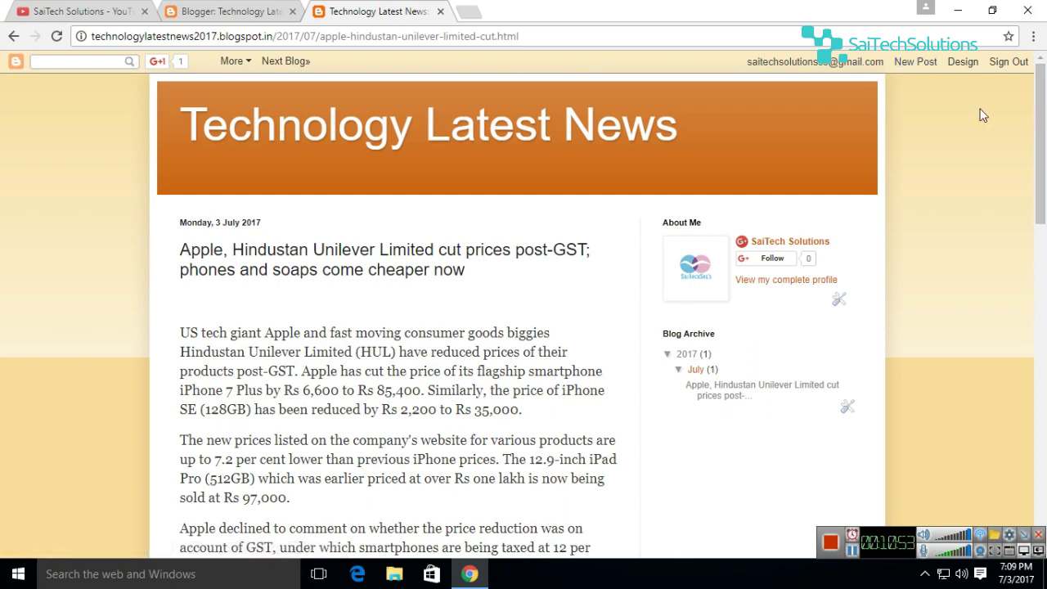
# Display the blog's additional sharing options for email, Facebook and Twitter, and look over the post page
pyautogui.click(246, 65)
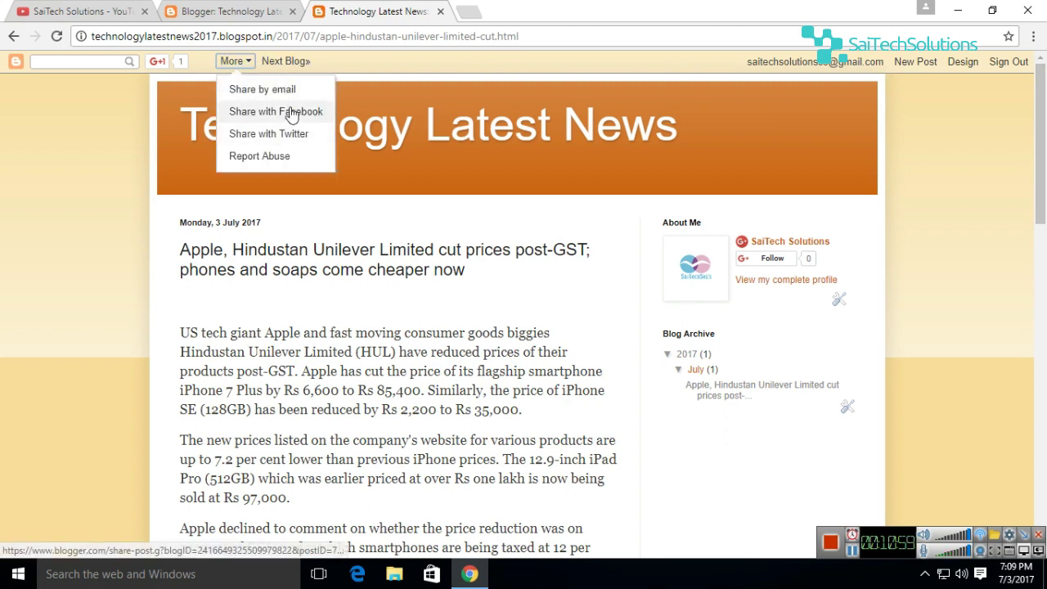
pyautogui.scroll(-3, 1045, 150)
pyautogui.scroll(3, 1045, 149)
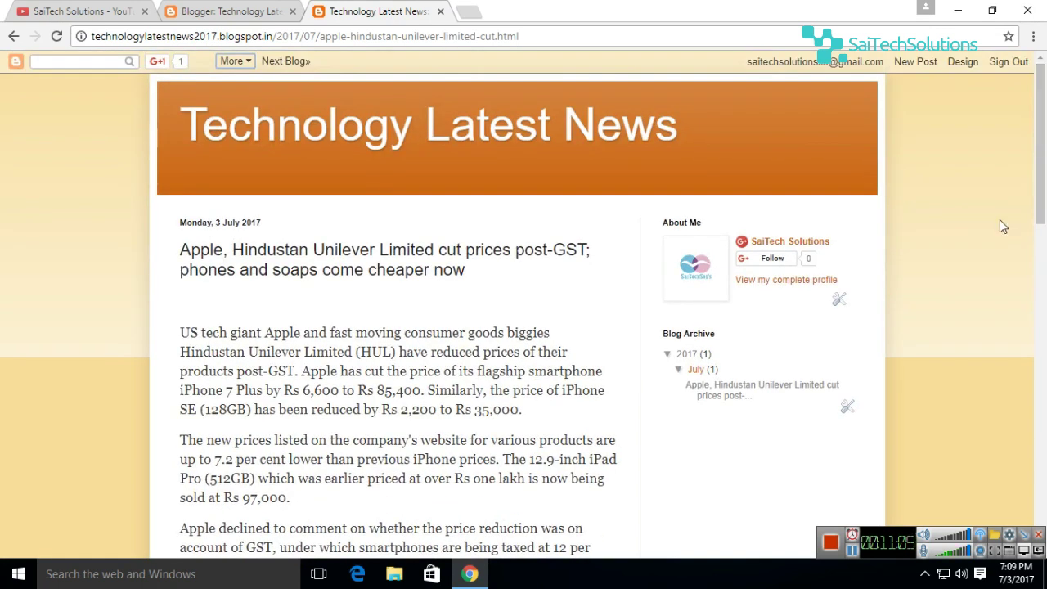
pyautogui.moveTo(1045, 138); pyautogui.dragTo(1040, 63)
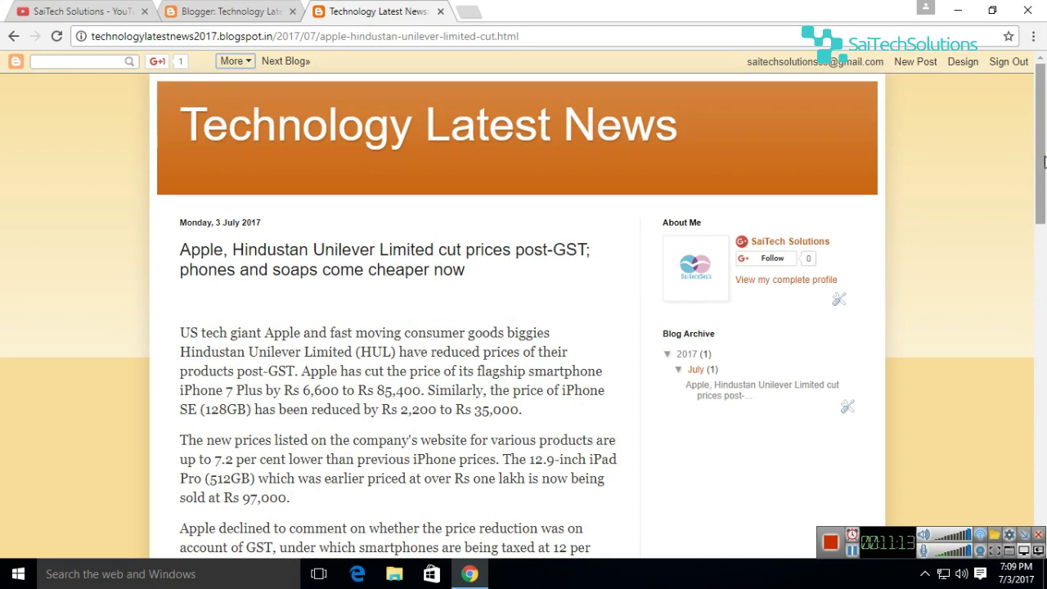
pyautogui.moveTo(1041, 170); pyautogui.dragTo(752, 169)
pyautogui.moveTo(1042, 201); pyautogui.dragTo(1040, 139)
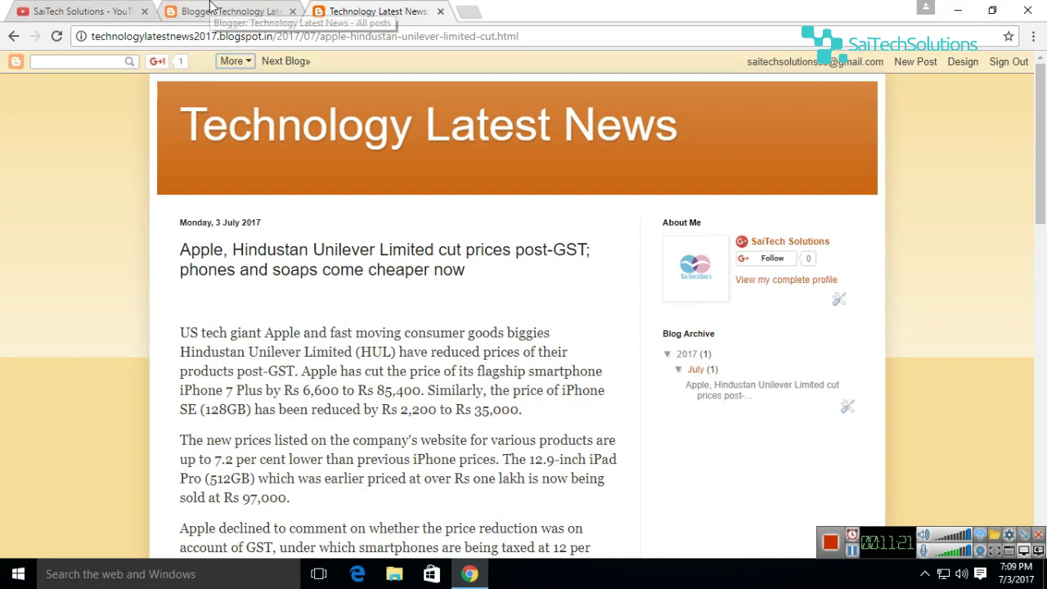
# Return to the Blogger dashboard and view the blog's Earnings page about Google AdSense
pyautogui.click(184, 13)
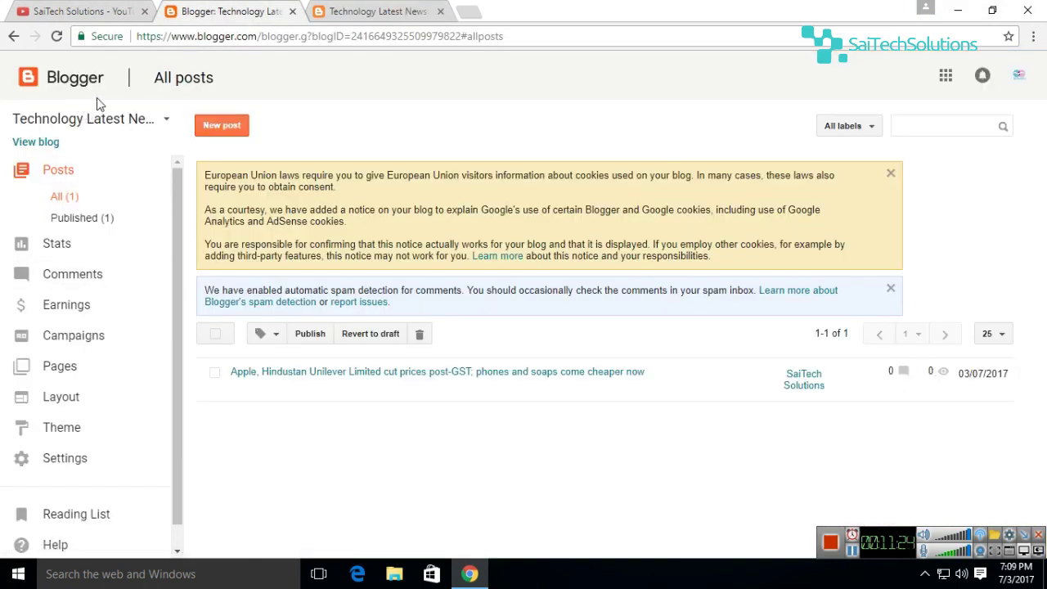
pyautogui.click(81, 316)
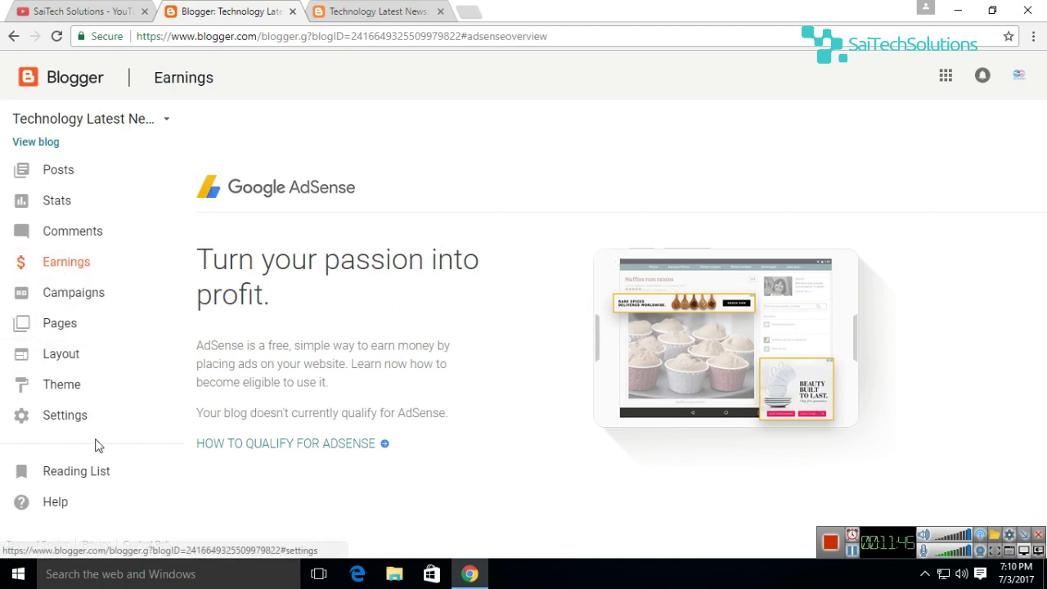
# Revisit the live blog post and switch to the SaiTech Solutions YouTube channel page
pyautogui.click(368, 9)
pyautogui.click(229, 10)
pyautogui.click(360, 11)
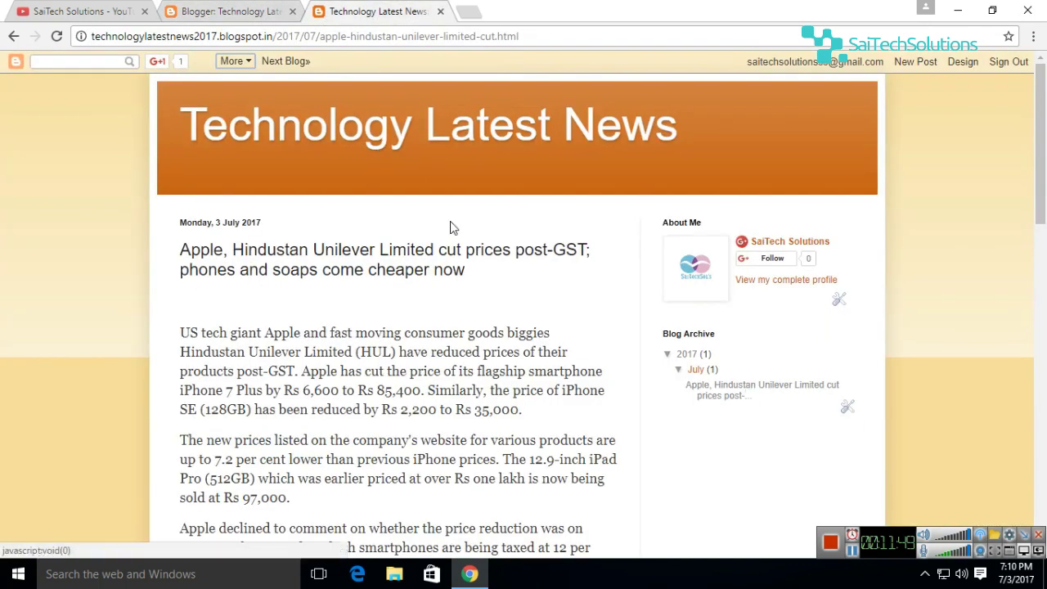
pyautogui.click(90, 10)
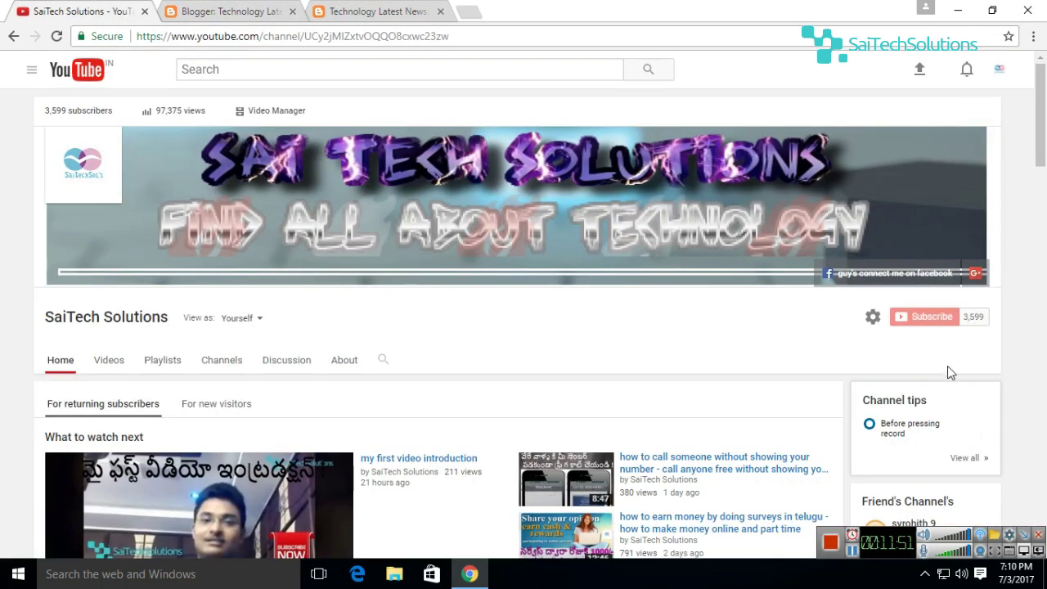